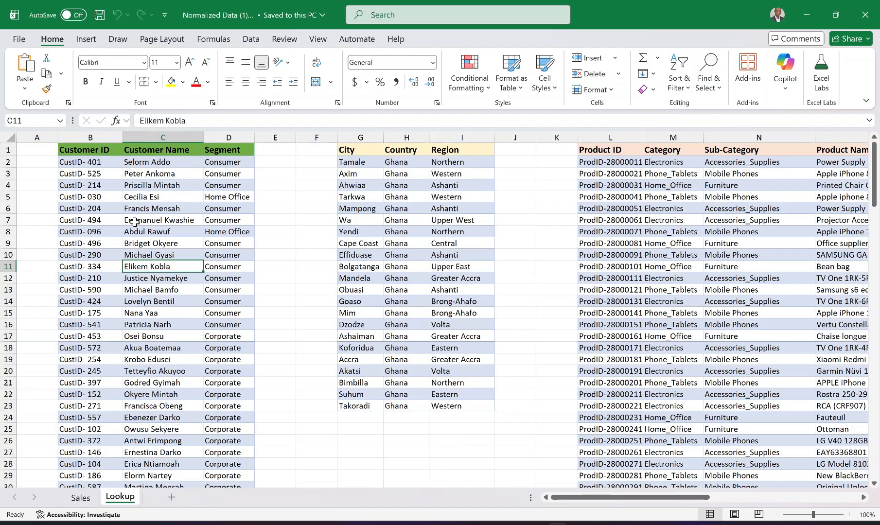
# Examine the customer, city and product lookup tables on the Lookup sheet, including the product columns further along
pyautogui.click(349, 219)
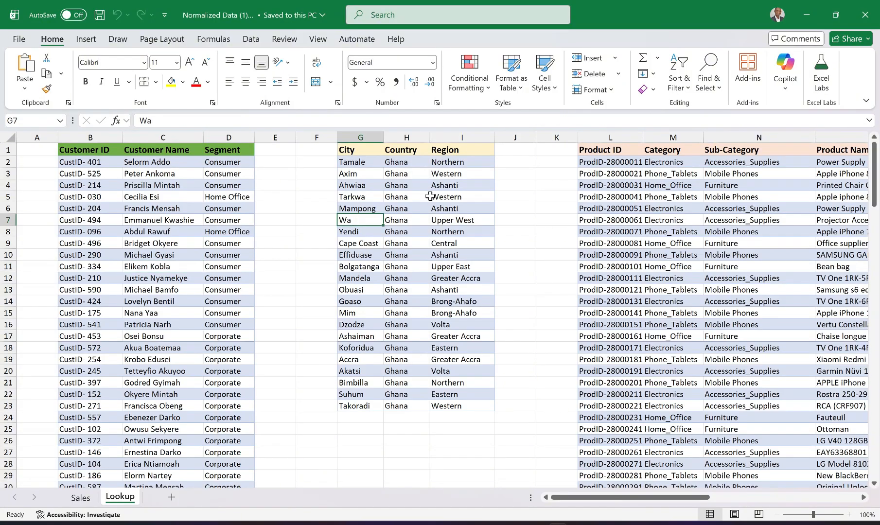
pyautogui.click(686, 208)
pyautogui.hscroll(4, 689, 204)
pyautogui.hscroll(1, 688, 204)
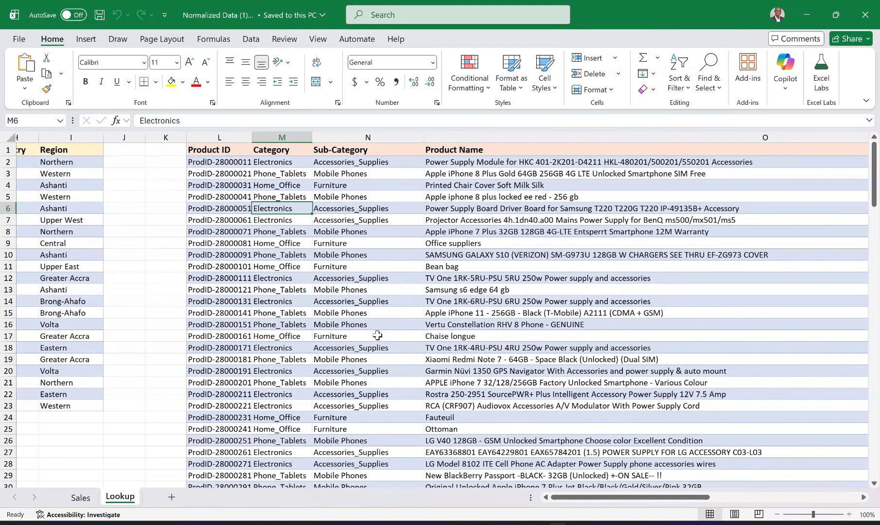
pyautogui.hscroll(-5, 385, 283)
pyautogui.hscroll(-3, 385, 283)
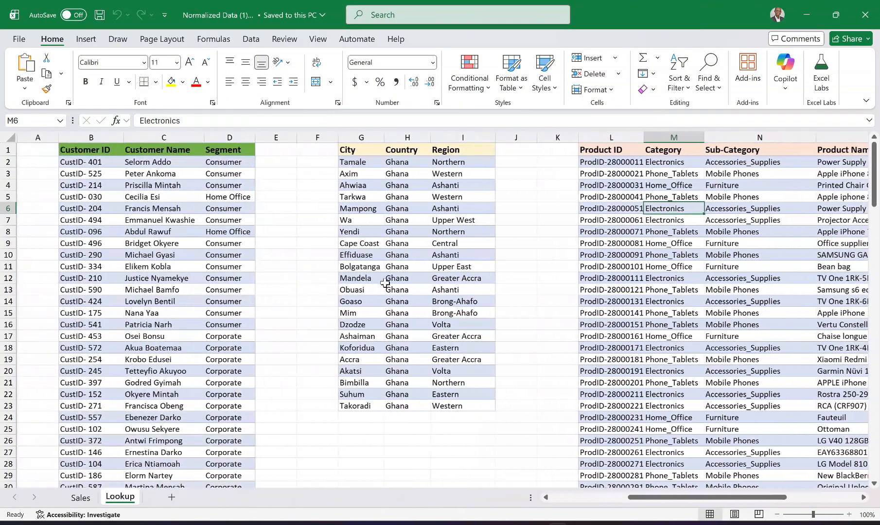
pyautogui.click(385, 282)
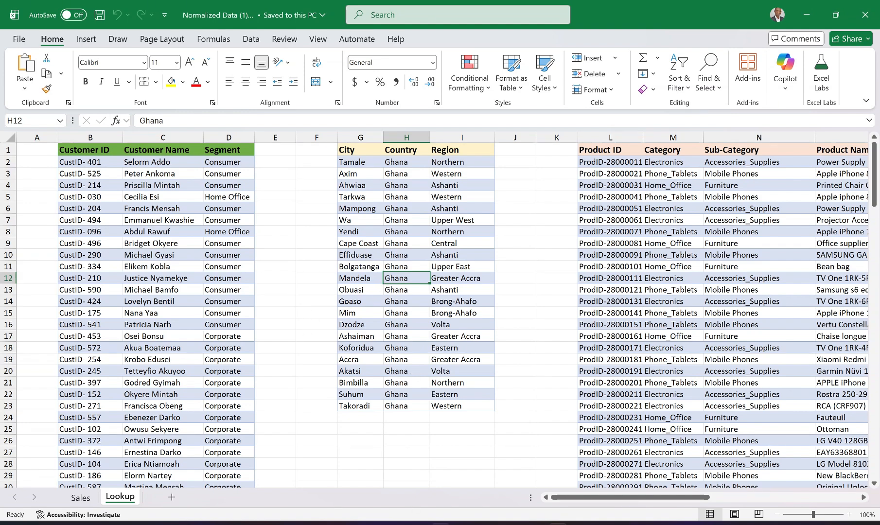
# Switch to Power BI Desktop and connect to the Excel workbook Normalized Data (1).xlsx as a data source
pyautogui.click(440, 523)
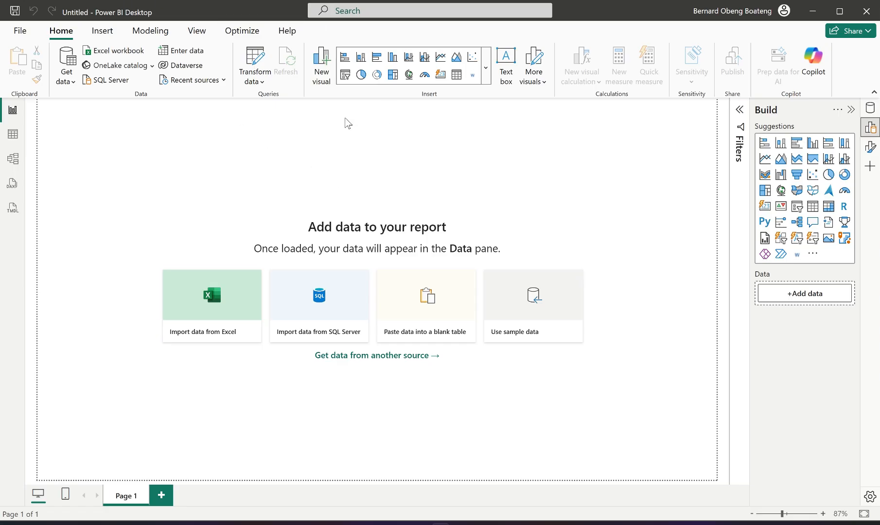
pyautogui.click(67, 83)
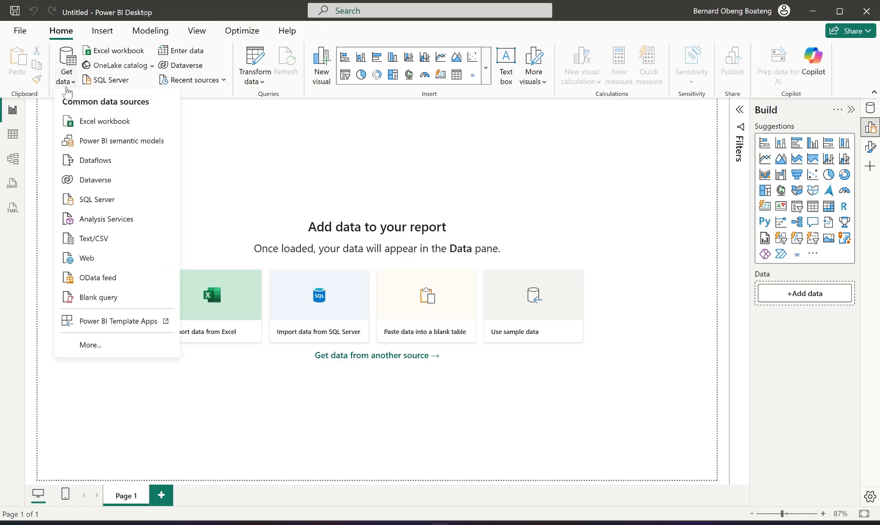
pyautogui.click(104, 122)
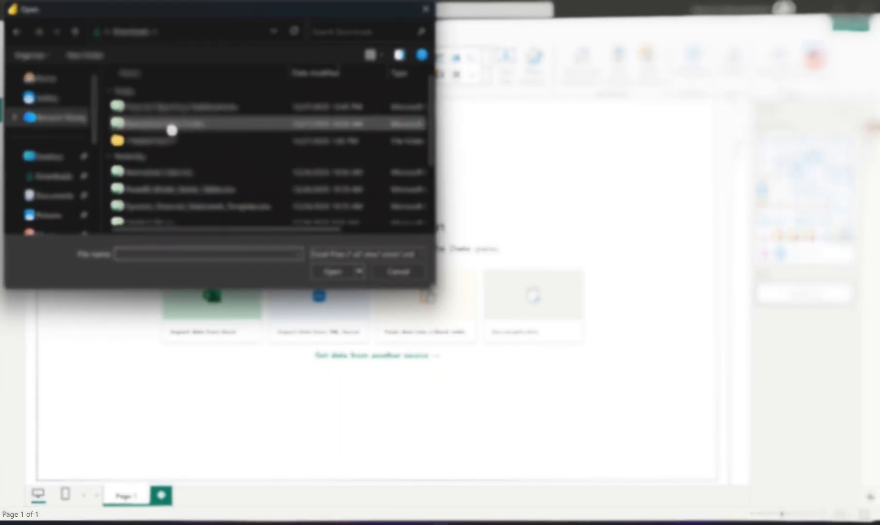
pyautogui.doubleClick(169, 125)
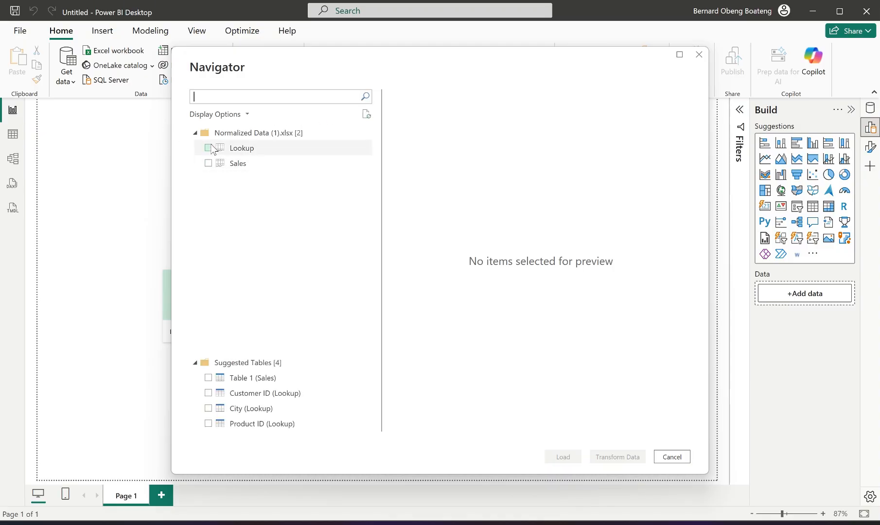
# Choose the suggested tables Table 1 (Sales), Customer ID, City and Product ID (Lookup) and bring them into Power Query for transformation
pyautogui.moveTo(211, 145); pyautogui.dragTo(222, 243)
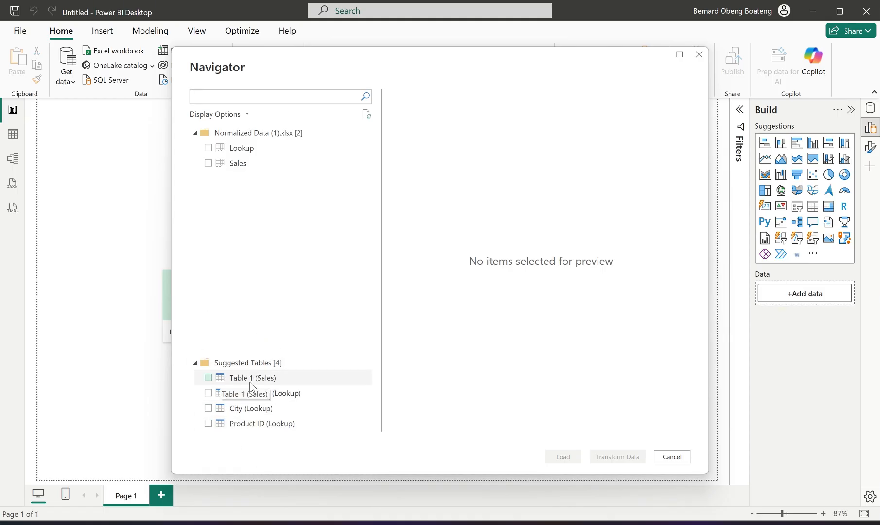
pyautogui.click(208, 378)
pyautogui.click(208, 393)
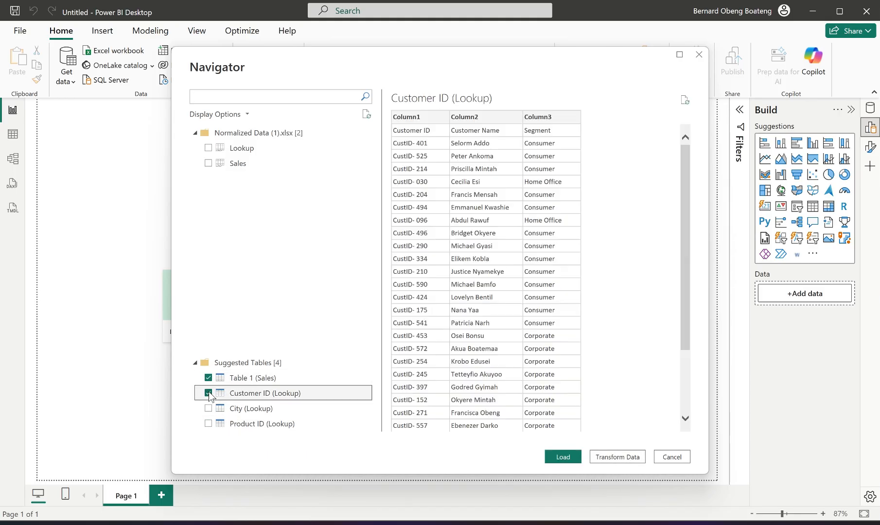
pyautogui.click(208, 410)
pyautogui.click(208, 424)
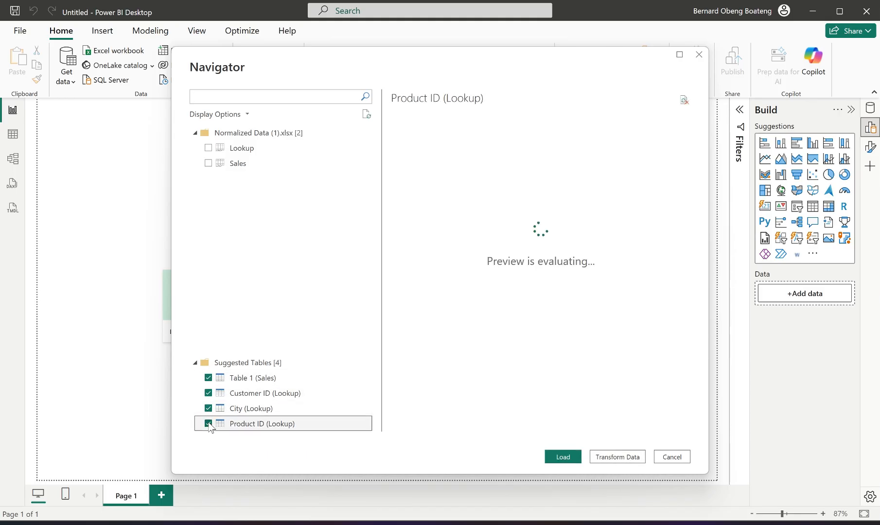
pyautogui.click(615, 459)
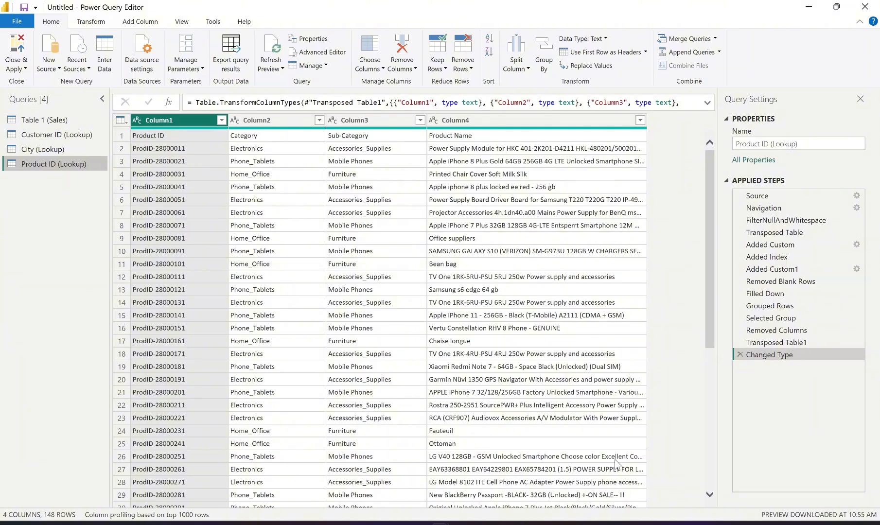
# Rename the Table 1 (Sales) query as Sales
pyautogui.click(61, 121)
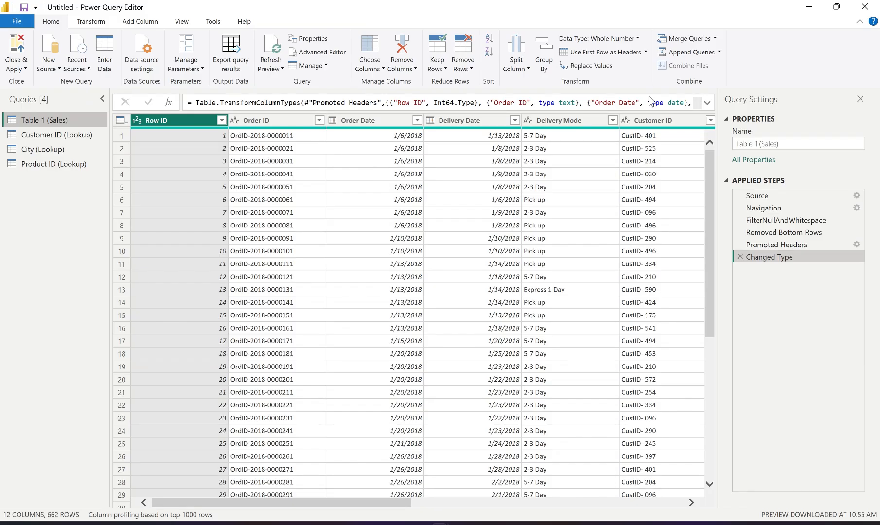
pyautogui.moveTo(787, 143); pyautogui.dragTo(678, 145)
pyautogui.write('Sa')
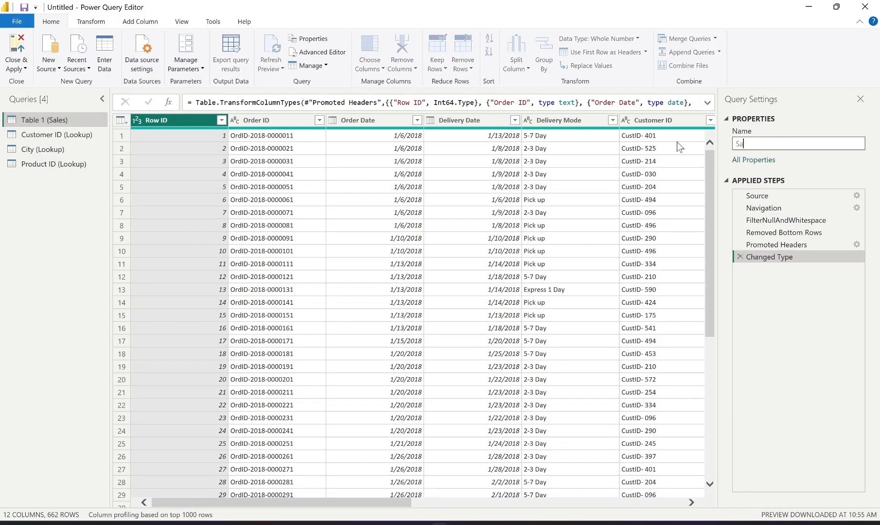
pyautogui.write('les')
pyautogui.press('Return')
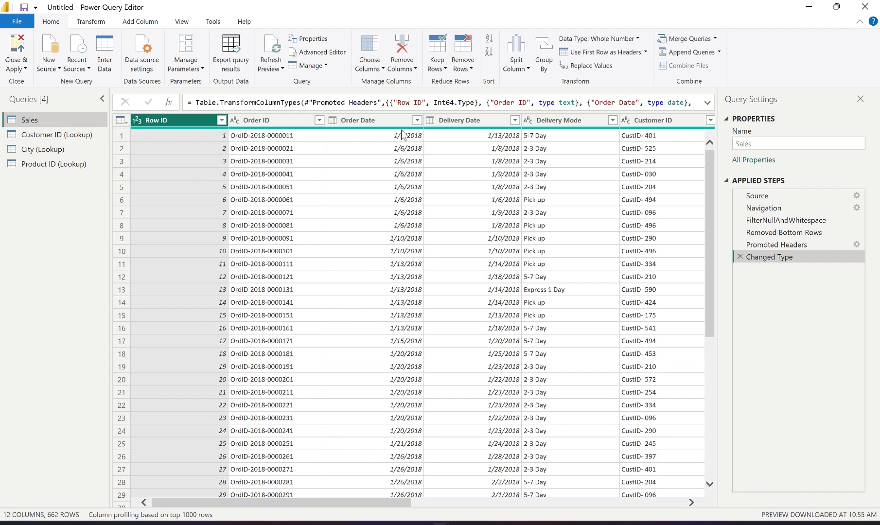
# Promote the first row of the Customer ID (Lookup) query to headers and rename the query as Customers
pyautogui.click(76, 137)
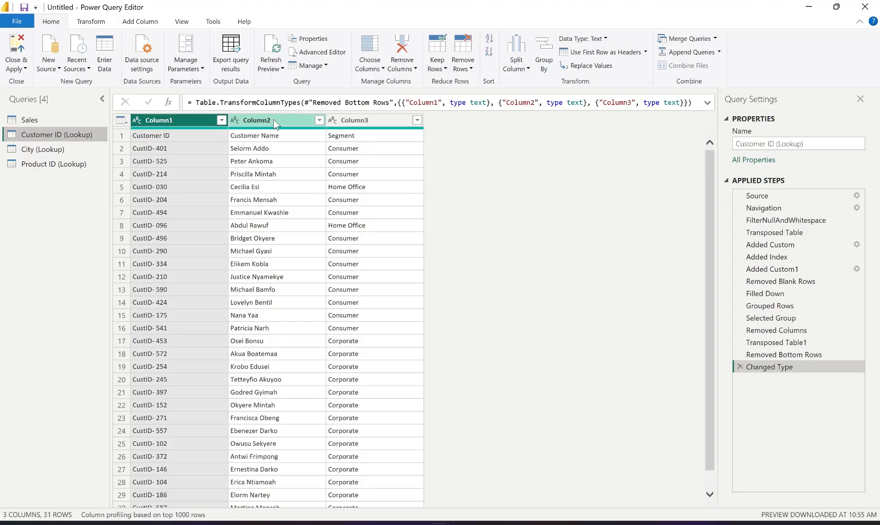
pyautogui.click(586, 55)
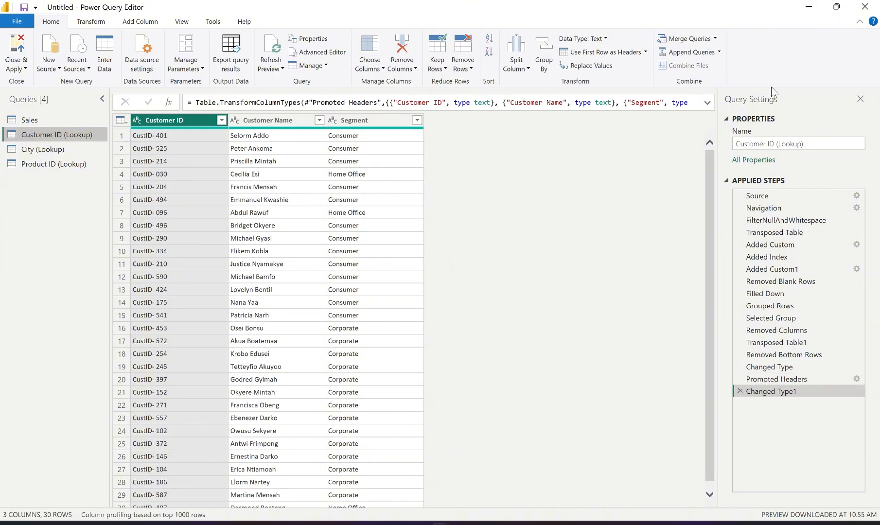
pyautogui.click(825, 143)
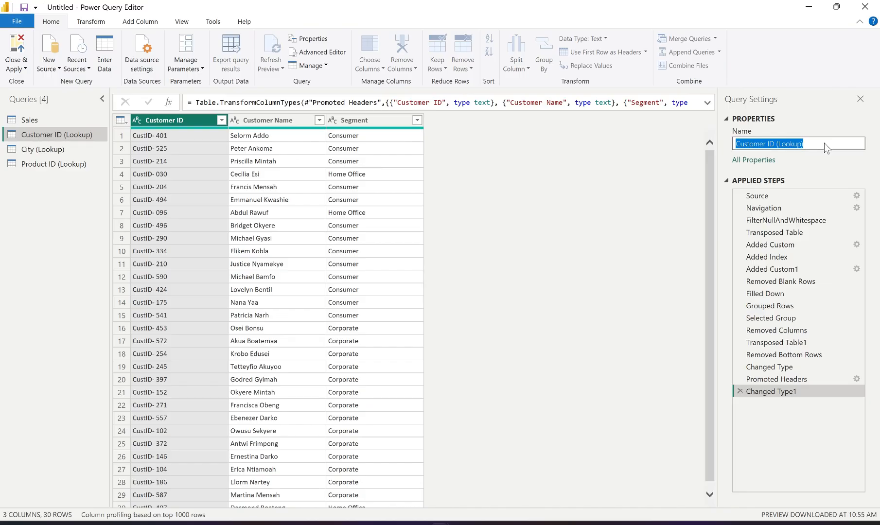
pyautogui.write('Customers')
pyautogui.press('Return')
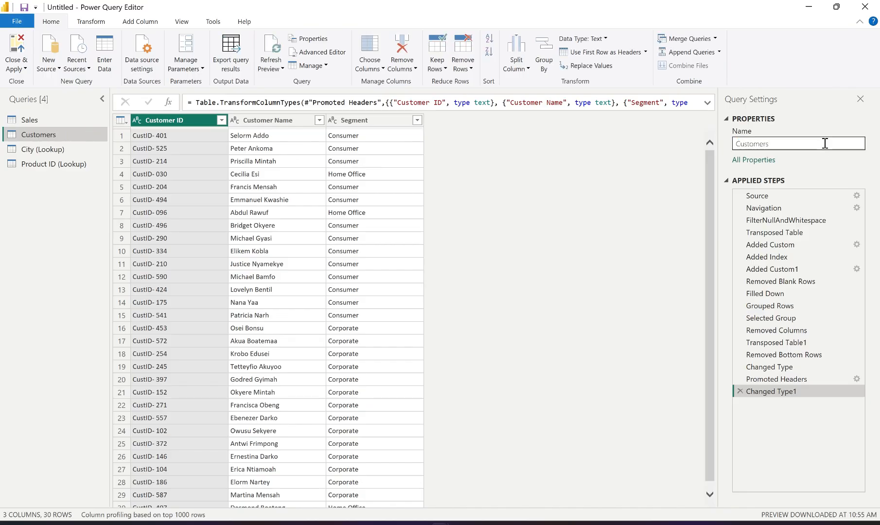
# Use the first row of the City (Lookup) query as headers and rename the query as Branches
pyautogui.click(57, 155)
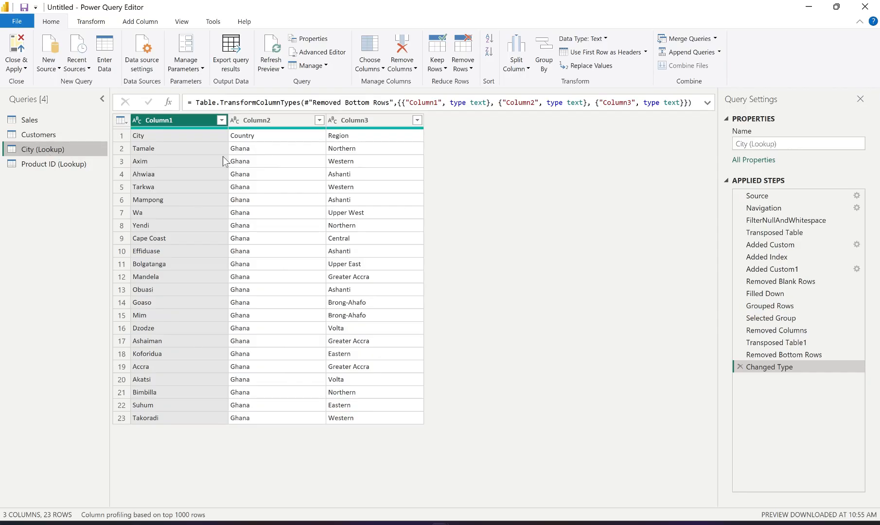
pyautogui.click(583, 55)
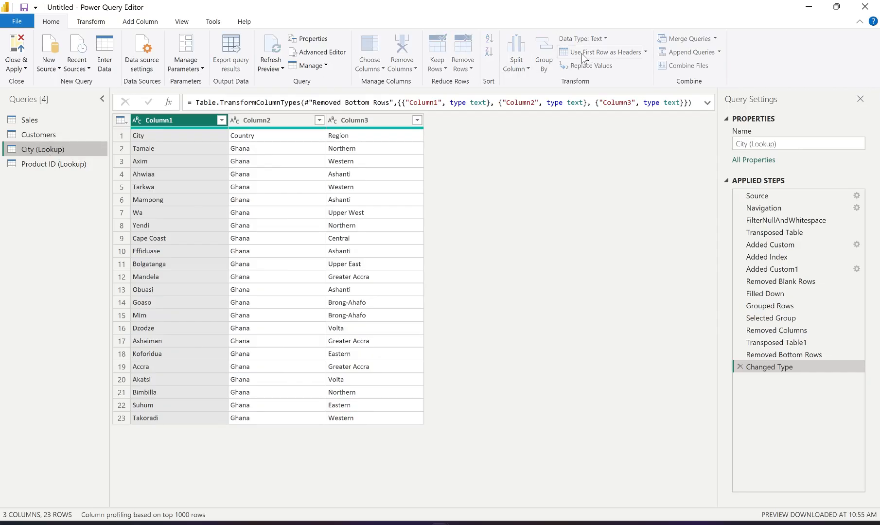
pyautogui.click(791, 141)
pyautogui.hotkey('ctrl', 'a')
pyautogui.write('B')
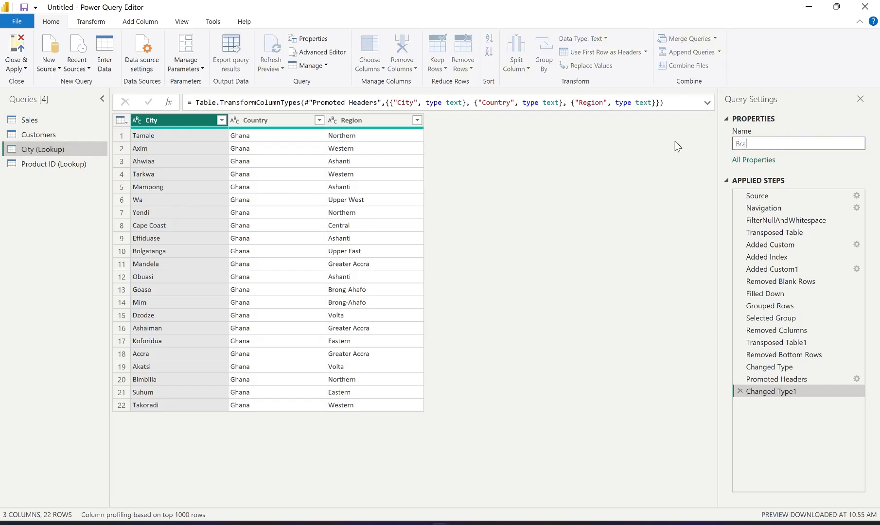
pyautogui.write('ranches')
pyautogui.press('Return')
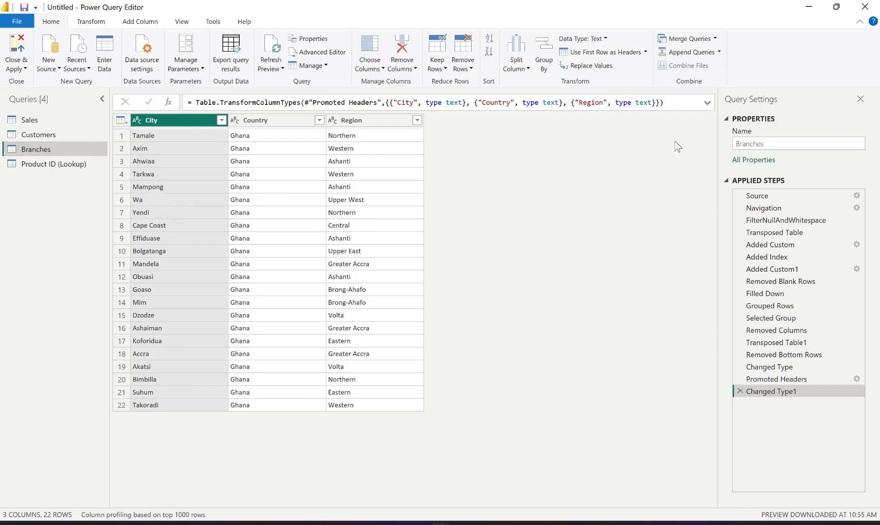
# Turn the first row of the Product ID (Lookup) query into headers and rename the query as Products
pyautogui.click(80, 170)
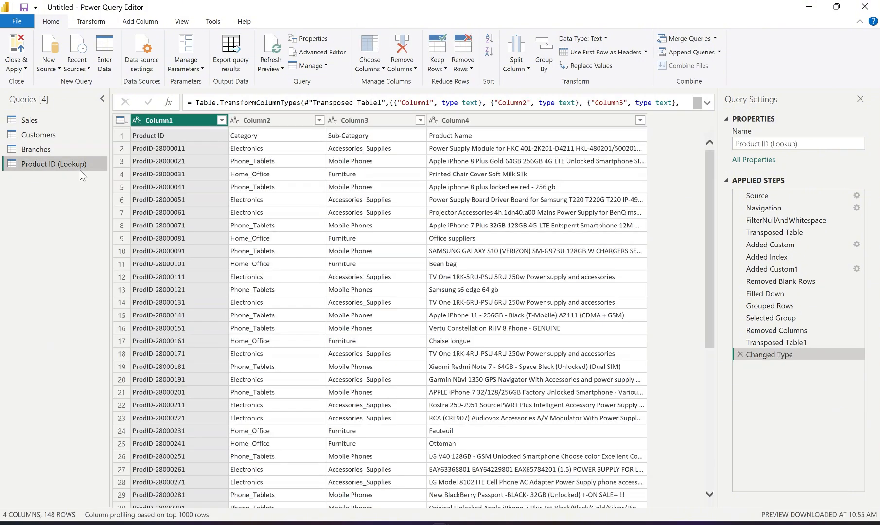
pyautogui.click(590, 53)
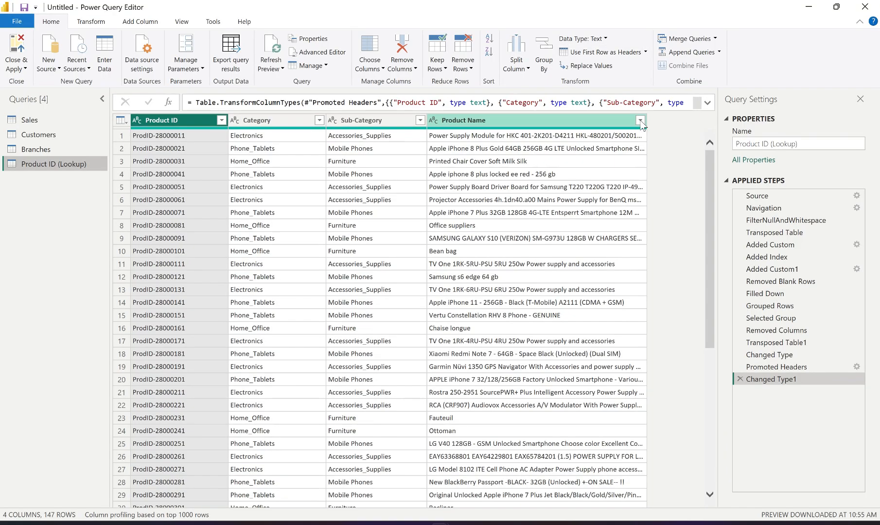
pyautogui.tripleClick(791, 144)
pyautogui.write('Pr')
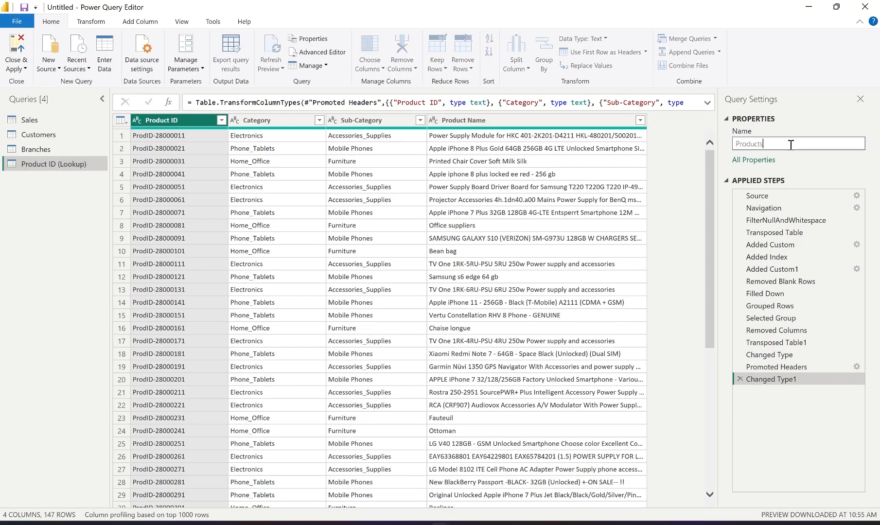
pyautogui.write('oducts')
pyautogui.press('Return')
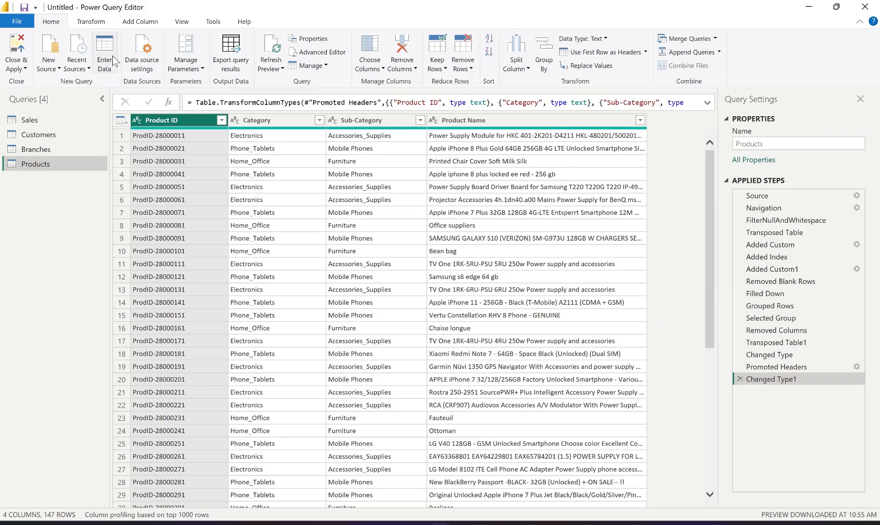
# Close Power Query applying the changes, and open the model diagram with the properties collapsed to make room
pyautogui.click(19, 50)
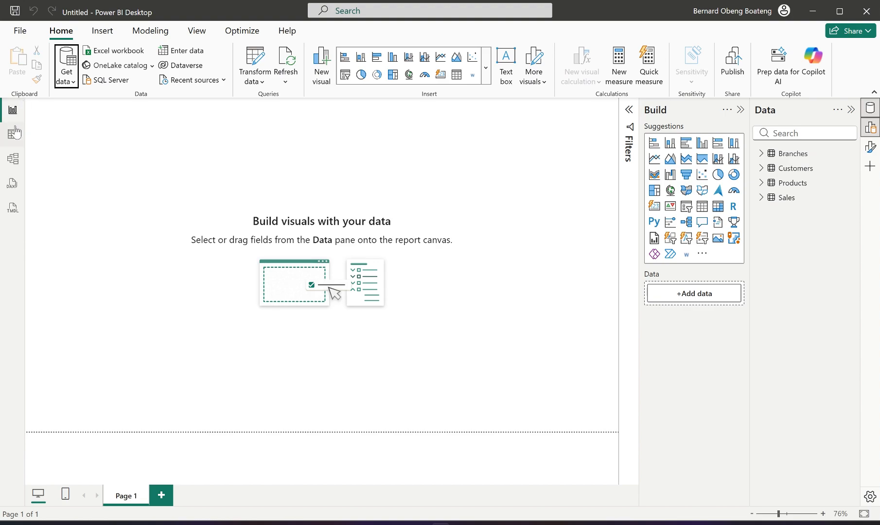
pyautogui.click(13, 163)
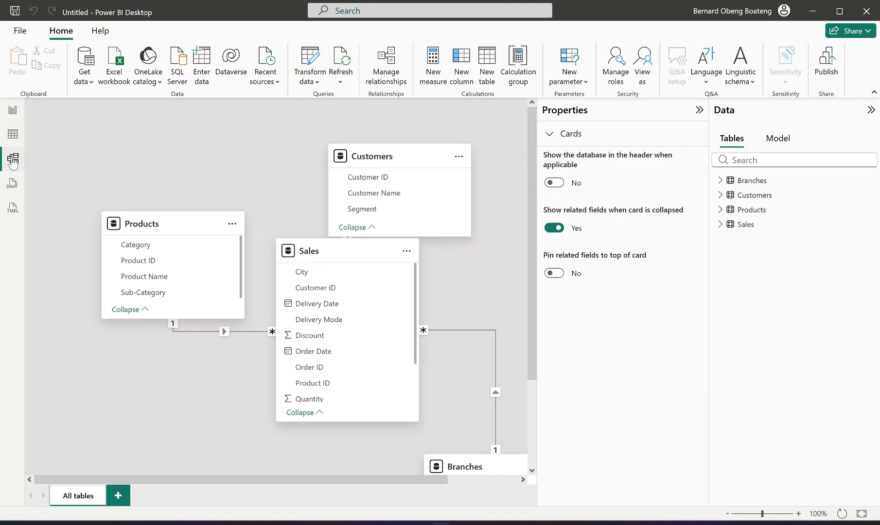
pyautogui.click(699, 111)
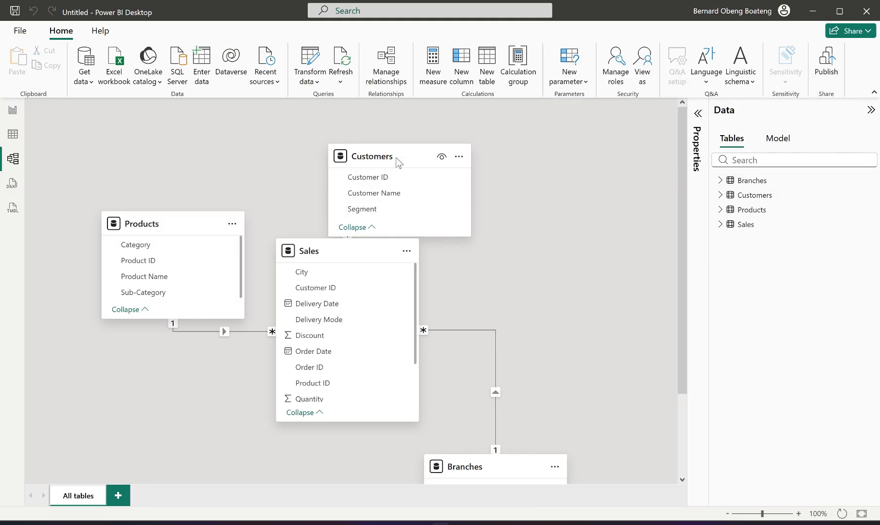
# Arrange the Customers, Branches and Products cards around Sales in the model diagram, and lengthen the Sales card to fit all its fields
pyautogui.moveTo(401, 157)
pyautogui.mouseDown()
pyautogui.moveTo(534, 171)
pyautogui.moveTo(551, 151)
pyautogui.moveTo(530, 156)
pyautogui.mouseUp()
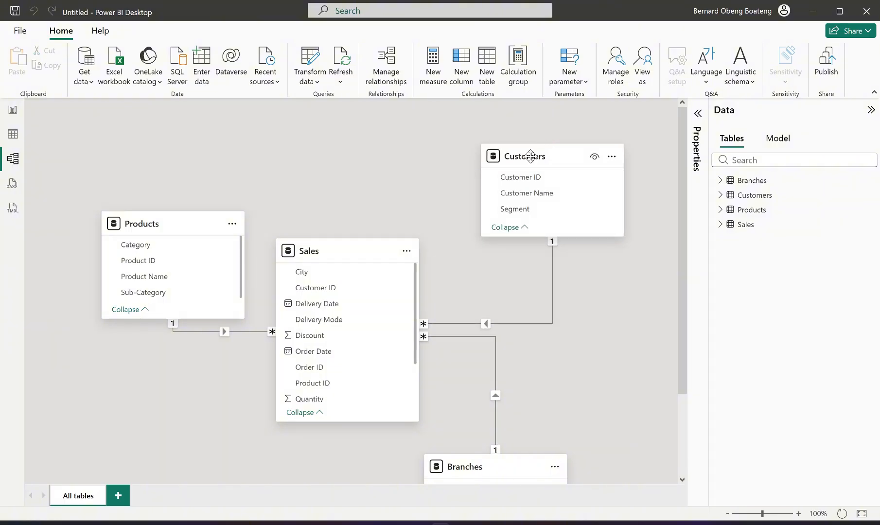
pyautogui.moveTo(361, 250); pyautogui.dragTo(368, 165)
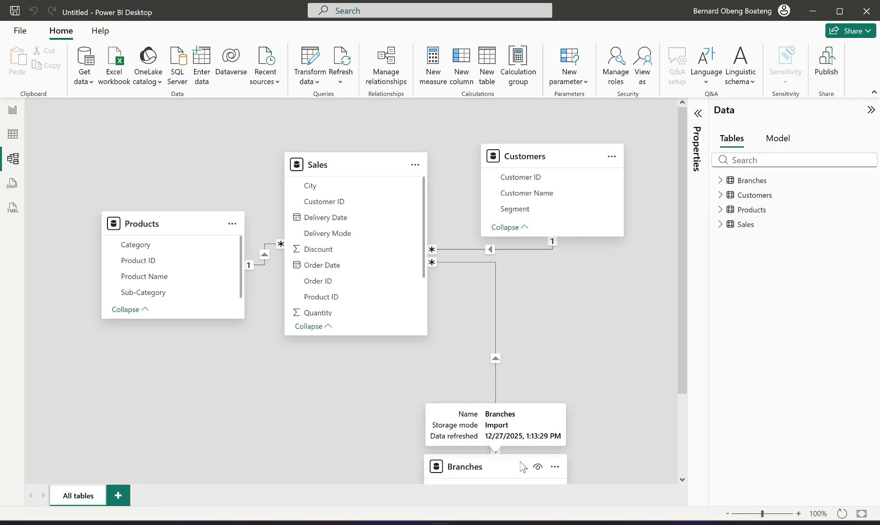
pyautogui.moveTo(521, 467); pyautogui.dragTo(569, 312)
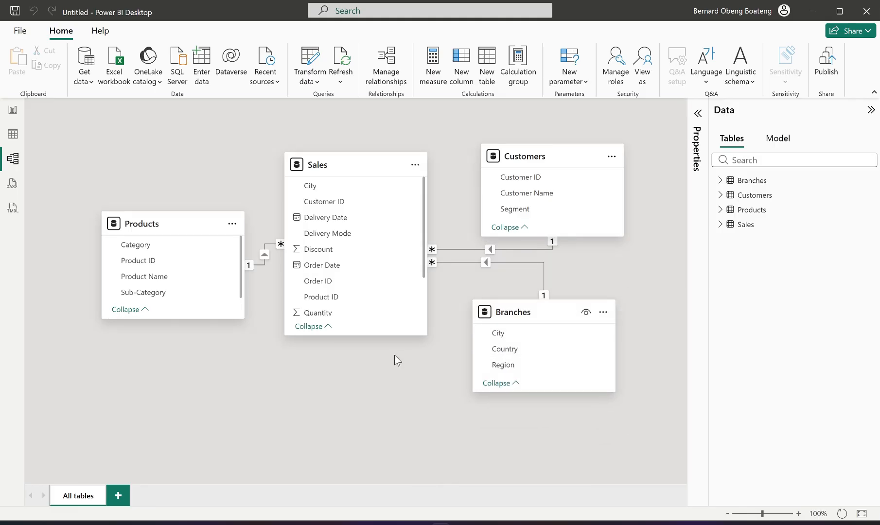
pyautogui.moveTo(357, 334); pyautogui.dragTo(359, 435)
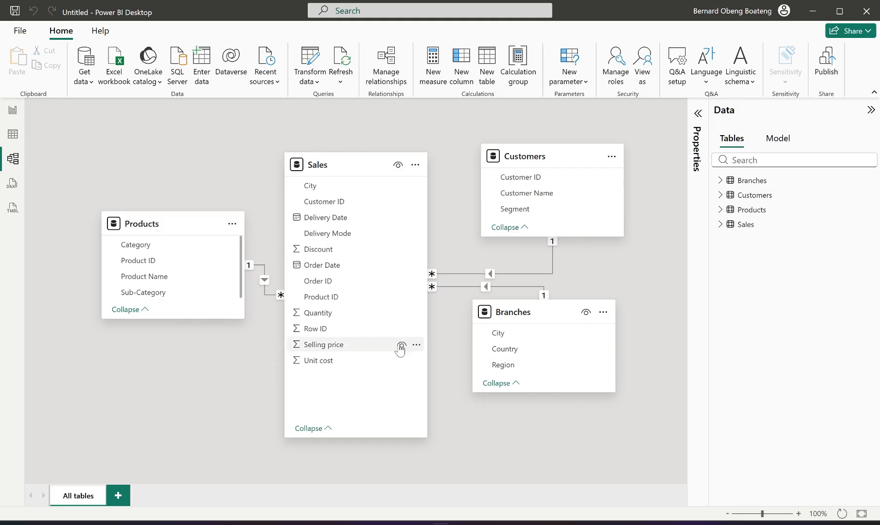
pyautogui.moveTo(163, 221); pyautogui.dragTo(154, 159)
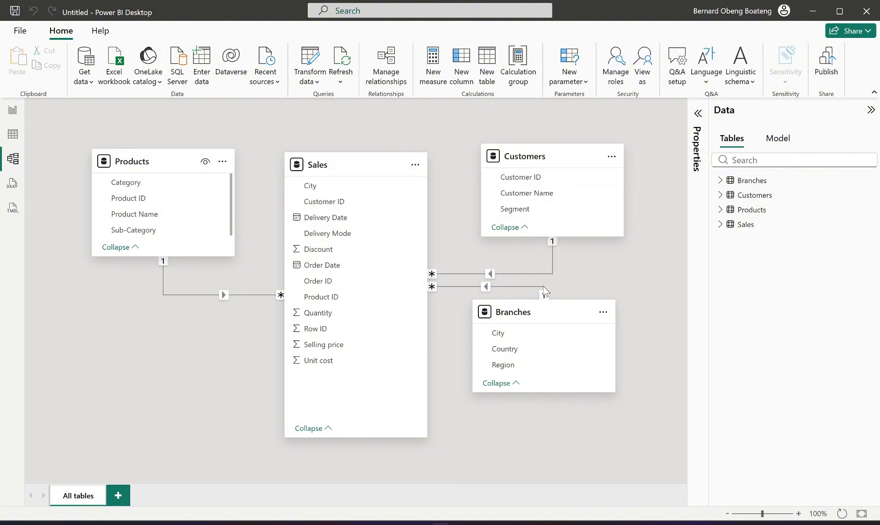
# Nudge the Branches card slightly aside beneath Customers, and create a calculated table with the formula Calendar = CALENDARAUTO()
pyautogui.moveTo(541, 311); pyautogui.dragTo(554, 309)
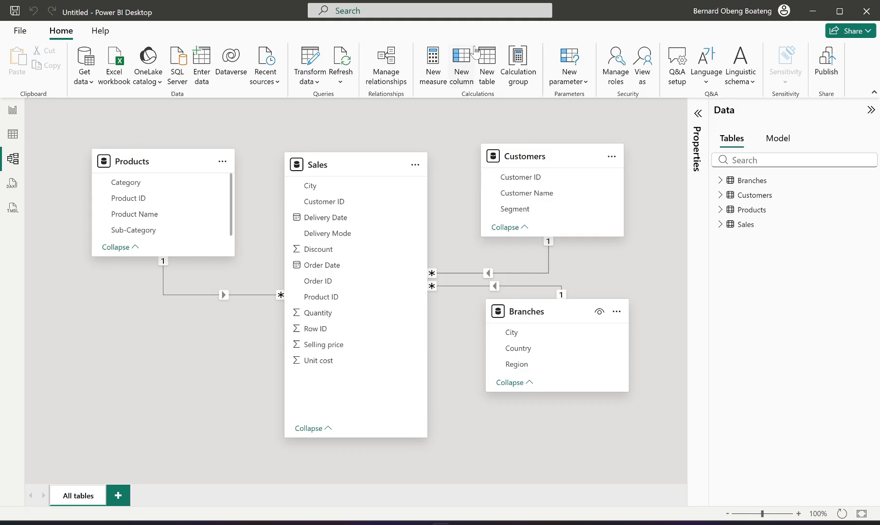
pyautogui.click(485, 71)
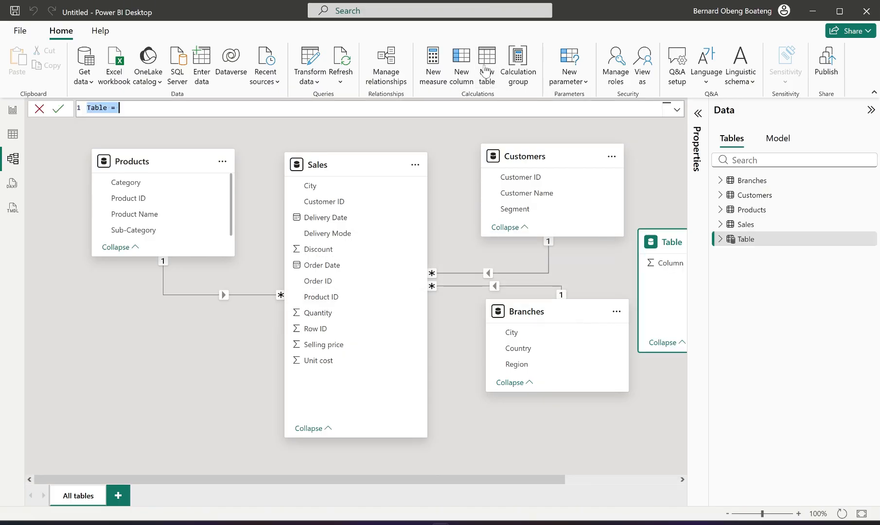
pyautogui.hotkey('ctrl', '+')
pyautogui.hotkey('ctrl', '+')
pyautogui.hotkey('ctrl', '+')
pyautogui.hotkey('ctrl', '+')
pyautogui.hotkey('ctrl', '+')
pyautogui.hotkey('ctrl', '+')
pyautogui.hotkey('ctrl', '+')
pyautogui.hotkey('ctrl', '+')
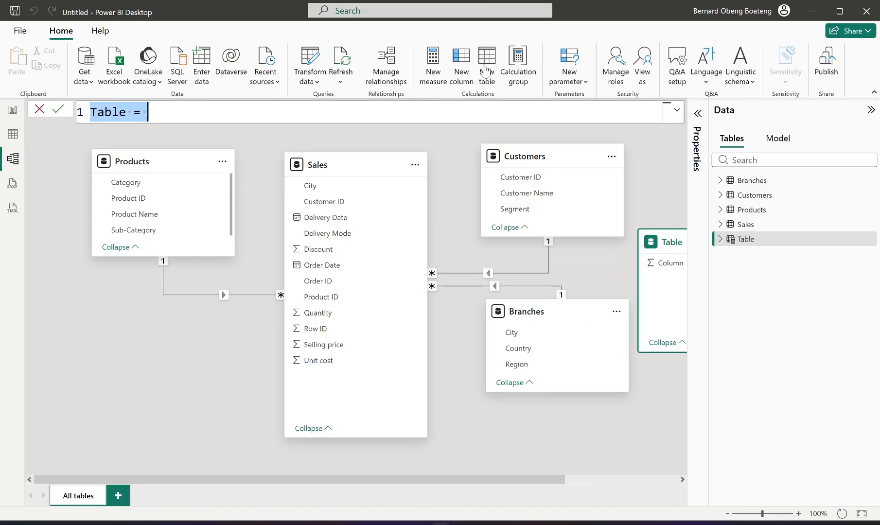
pyautogui.write('Cale')
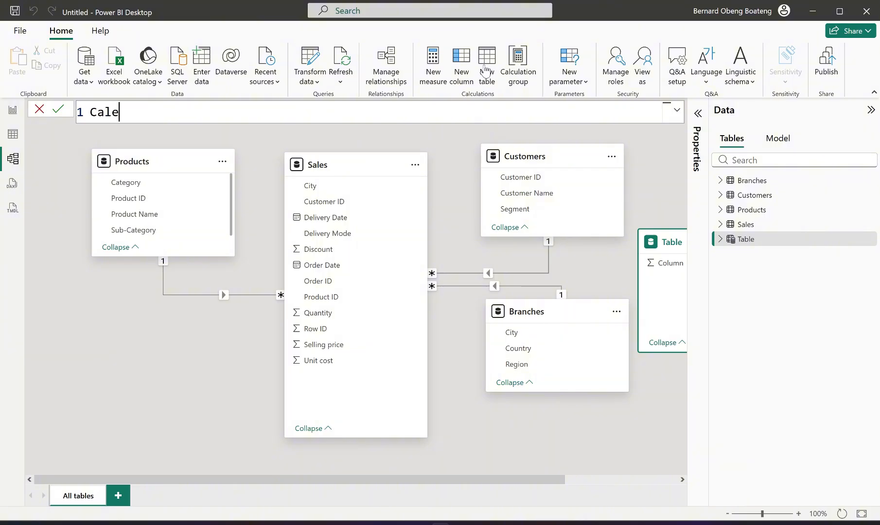
pyautogui.write('ndar = cal')
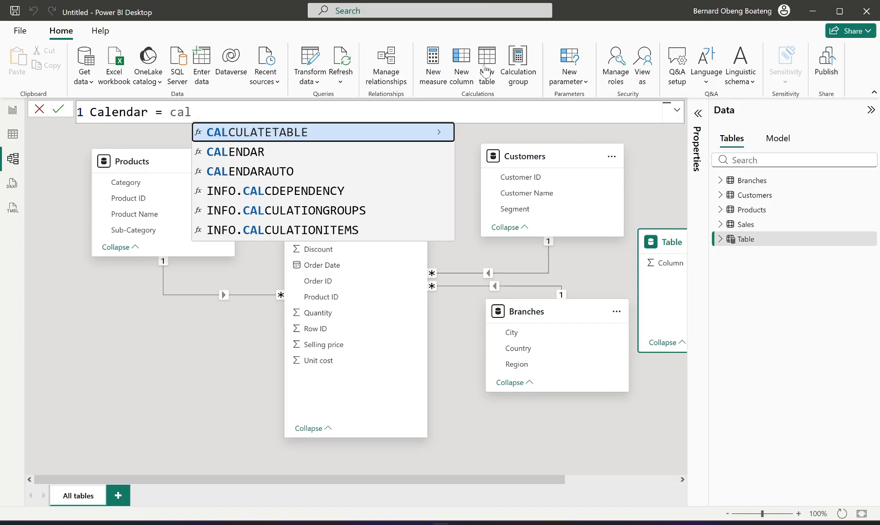
pyautogui.press('Down')
pyautogui.press('Down')
pyautogui.press('Tab')
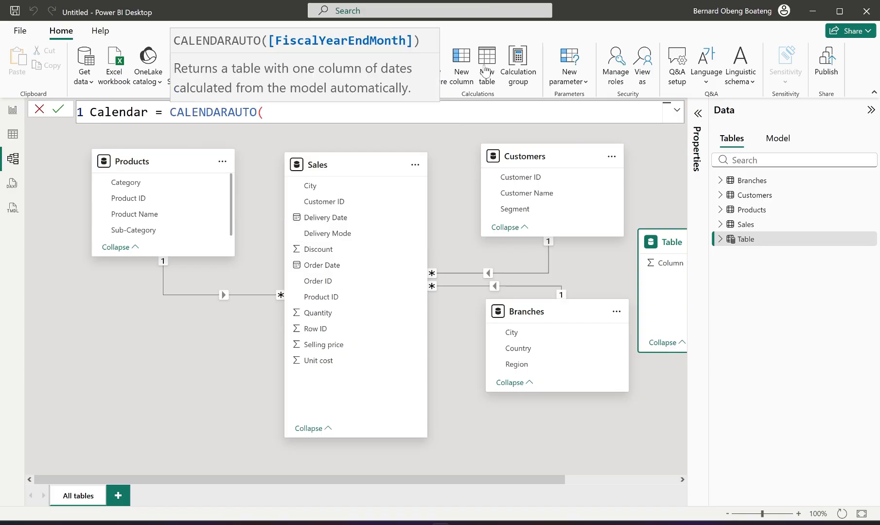
pyautogui.write(')')
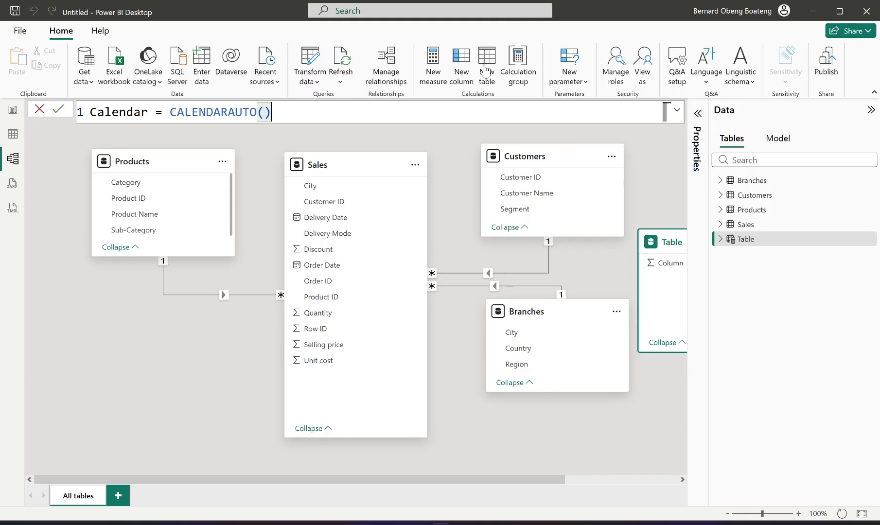
pyautogui.press('Return')
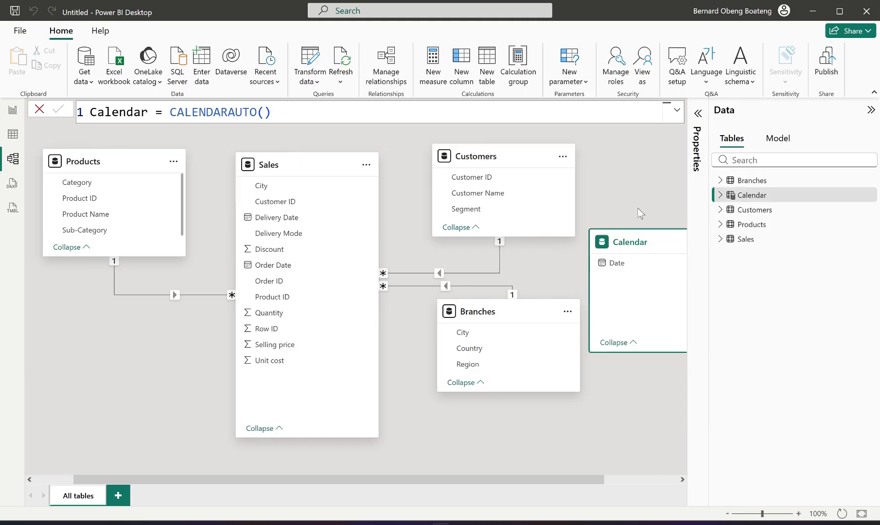
# Place the Calendar card below Products and save an active one-to-many, single-direction relationship from its Date field to Order Date in Sales
pyautogui.moveTo(635, 240)
pyautogui.moveTo(635, 240); pyautogui.dragTo(138, 330)
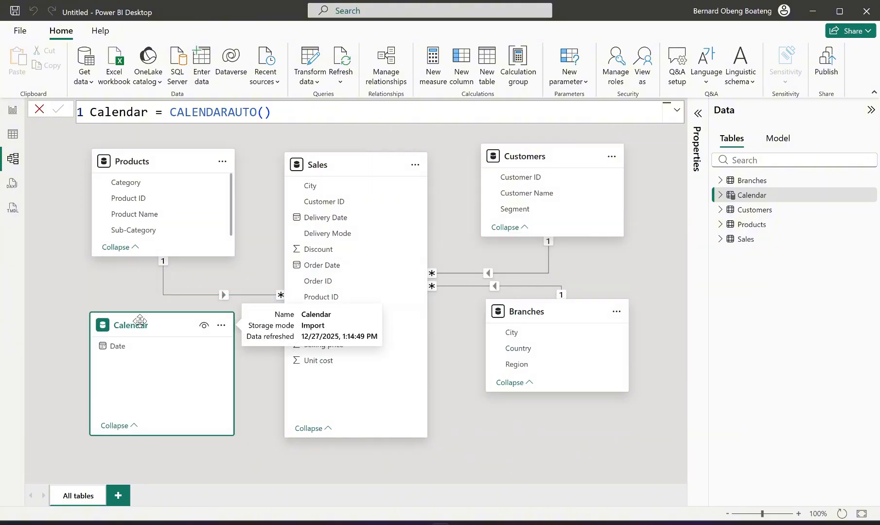
pyautogui.click(134, 346)
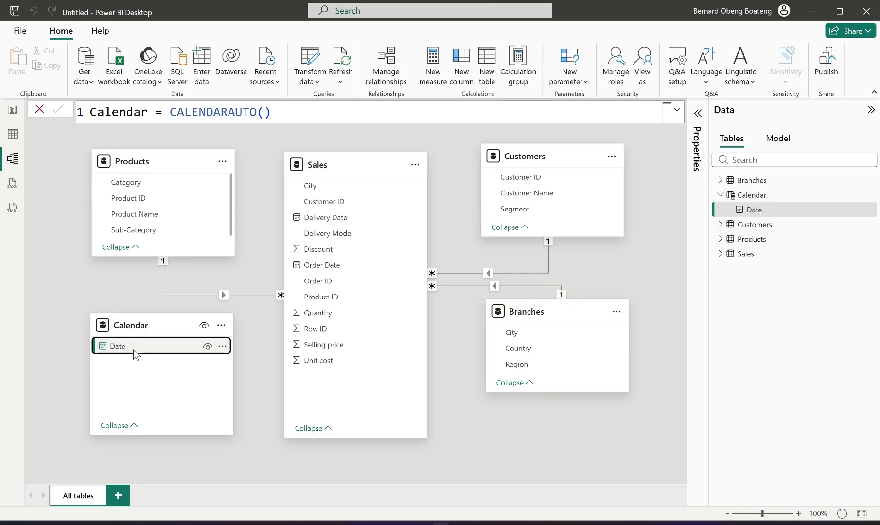
pyautogui.moveTo(134, 346); pyautogui.dragTo(326, 272)
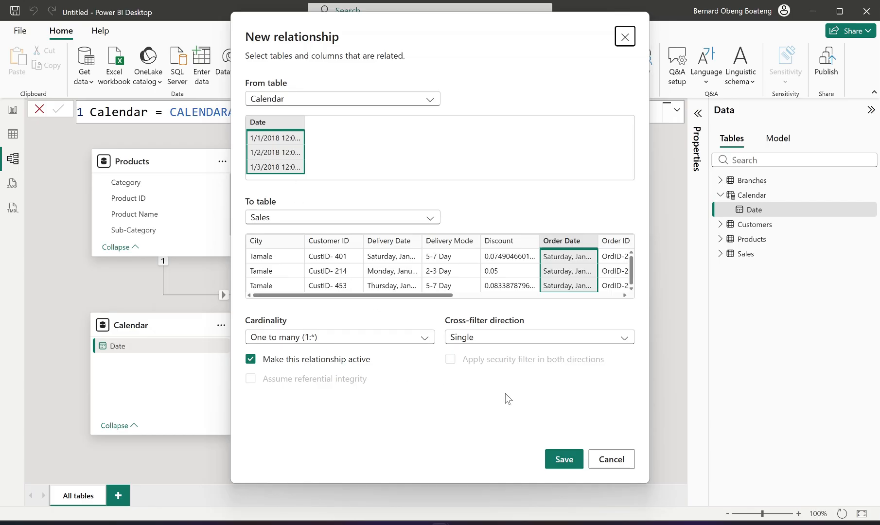
pyautogui.click(564, 459)
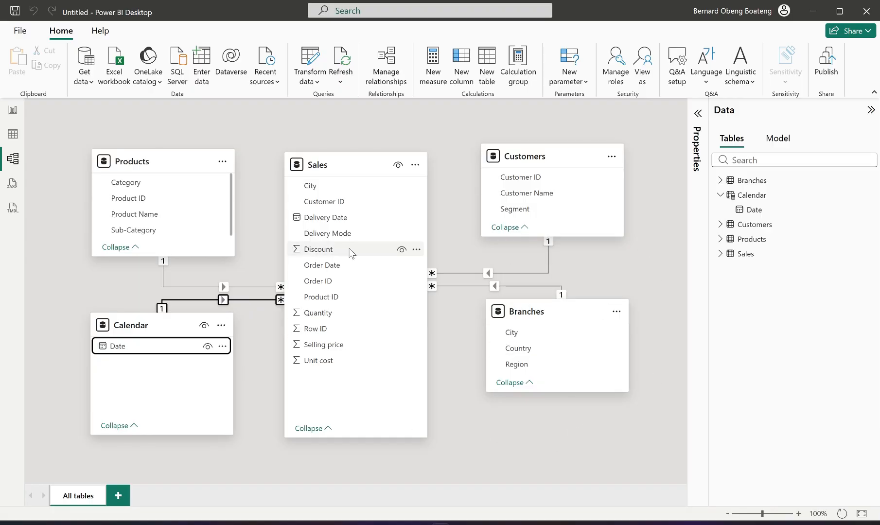
pyautogui.click(666, 273)
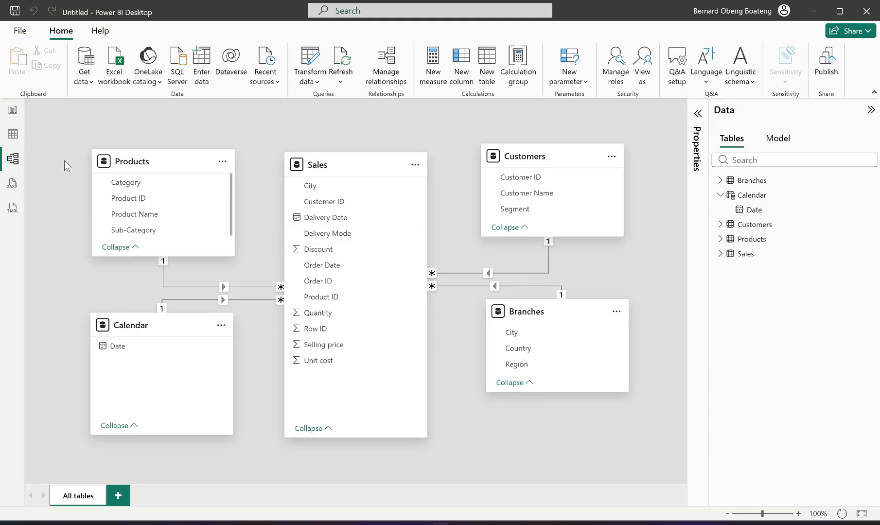
# Switch to the report view and create an empty calculated table named Calculations
pyautogui.click(13, 110)
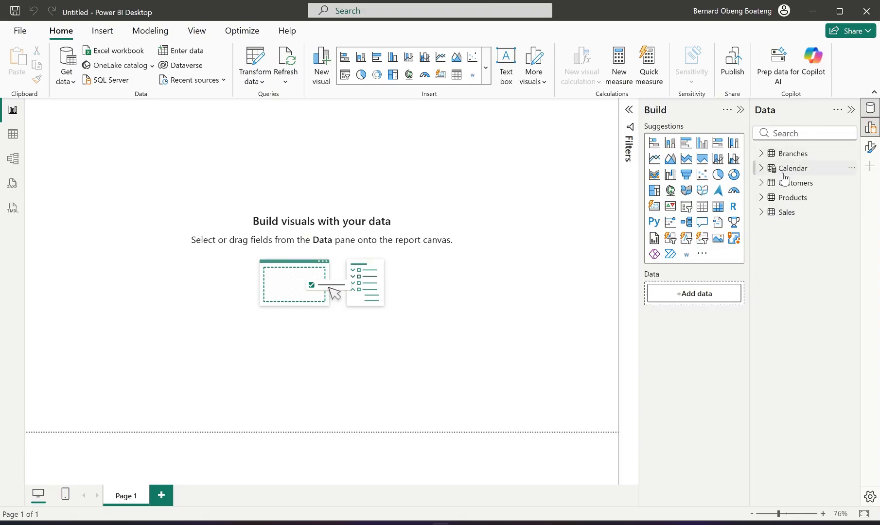
pyautogui.moveTo(783, 176)
pyautogui.click(150, 32)
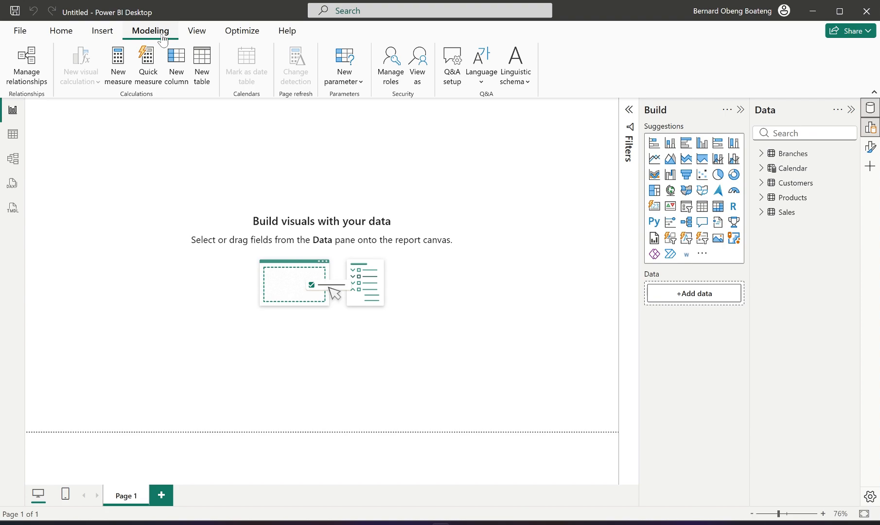
pyautogui.click(207, 83)
pyautogui.hotkey('ctrl', '+')
pyautogui.hotkey('ctrl', '+')
pyautogui.hotkey('ctrl', '+')
pyautogui.hotkey('ctrl', '+')
pyautogui.hotkey('ctrl', '+')
pyautogui.hotkey('ctrl', '+')
pyautogui.hotkey('ctrl', '+')
pyautogui.hotkey('ctrl', '+')
pyautogui.hotkey('ctrl', '+')
pyautogui.hotkey('ctrl', '+')
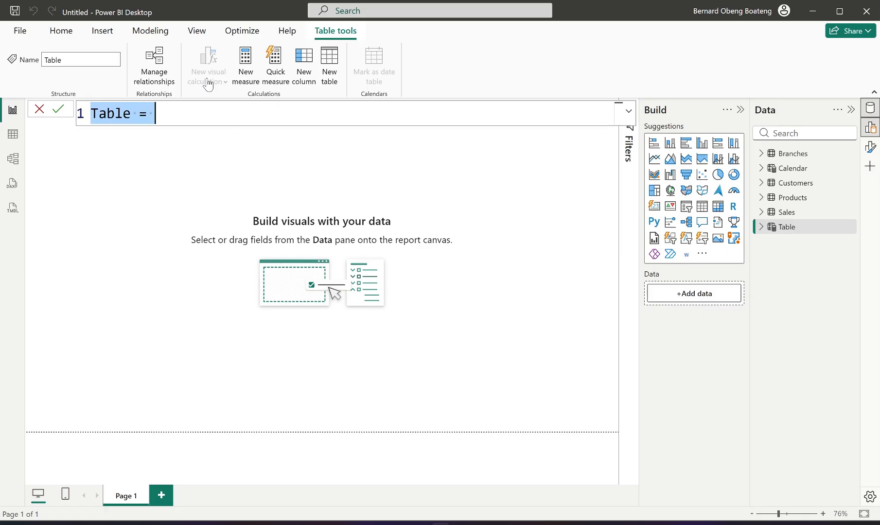
pyautogui.write('Calc')
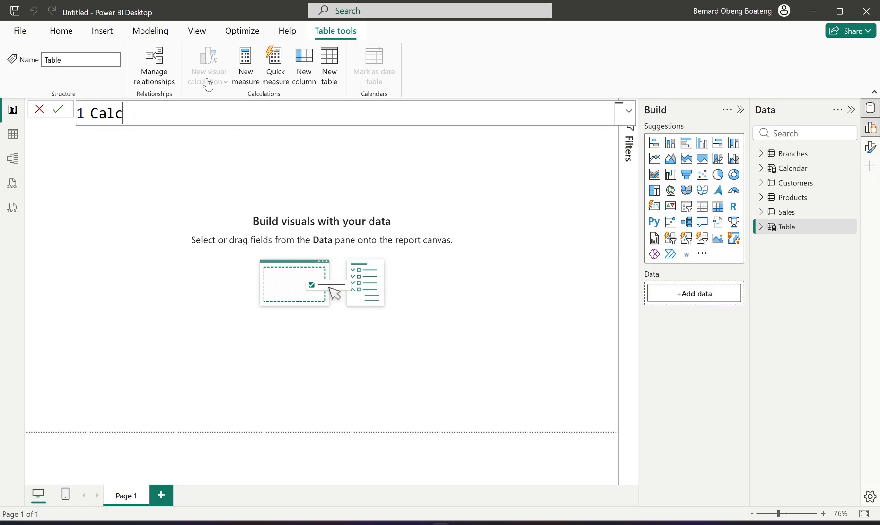
pyautogui.write('ulations')
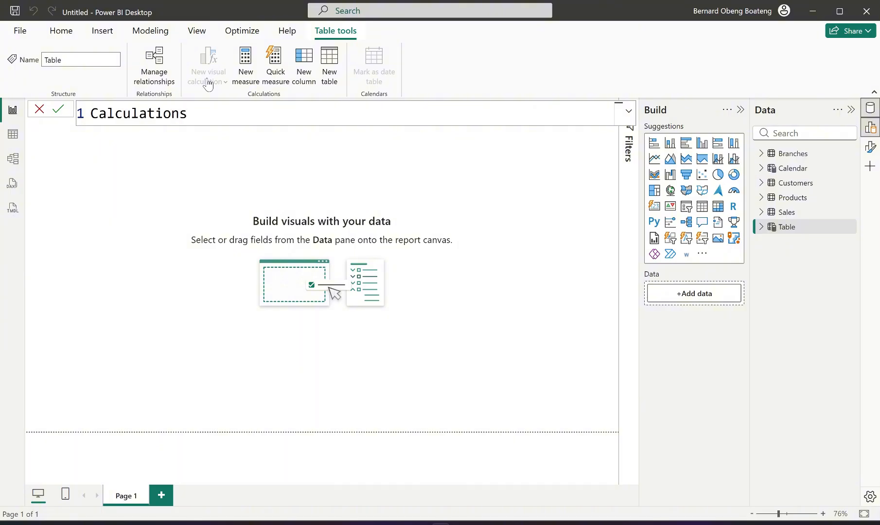
pyautogui.write(' =')
pyautogui.press('Return')
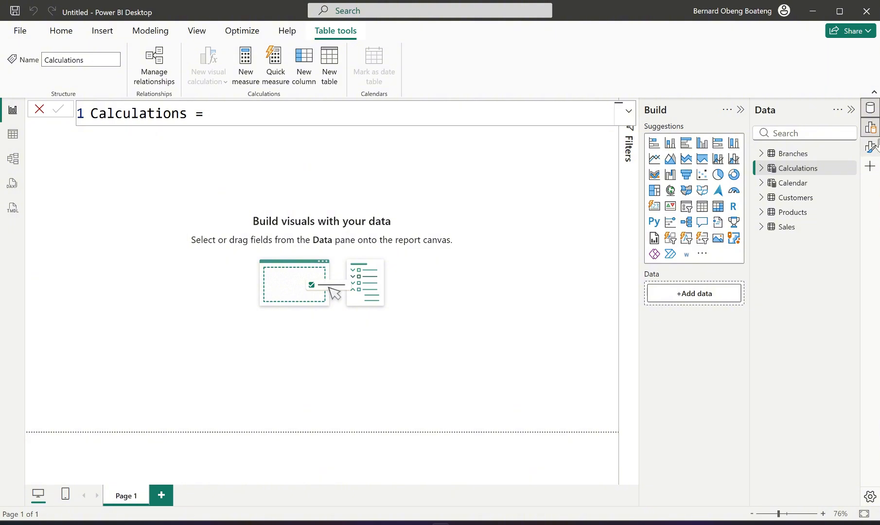
# Add a measure to the Calculations table with the formula Sample = BLANK()
pyautogui.rightClick(789, 170)
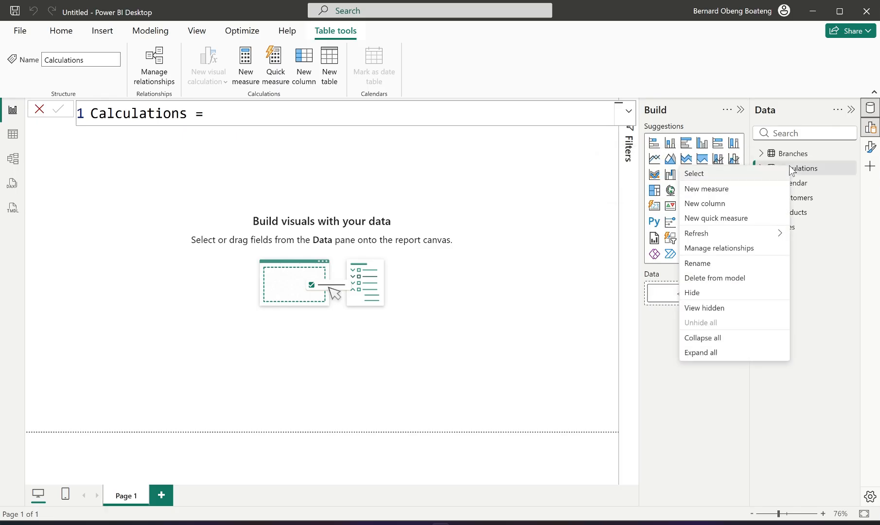
pyautogui.click(719, 192)
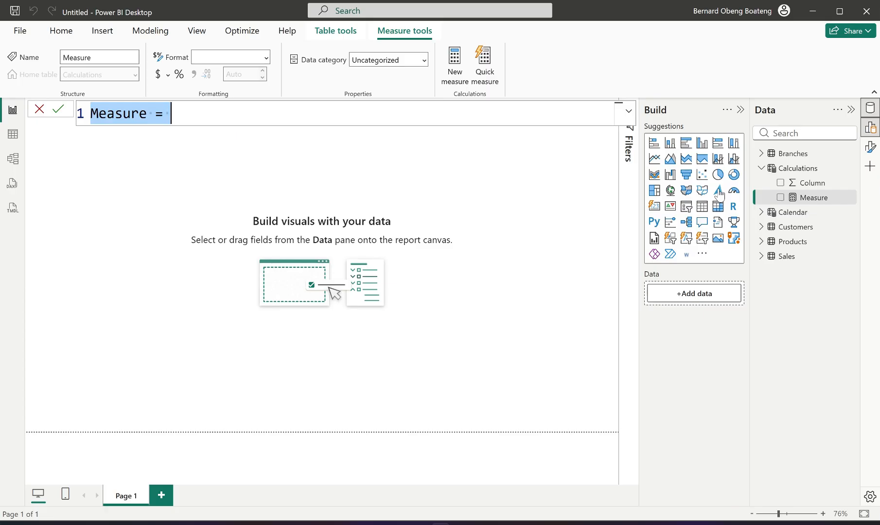
pyautogui.write('Sample')
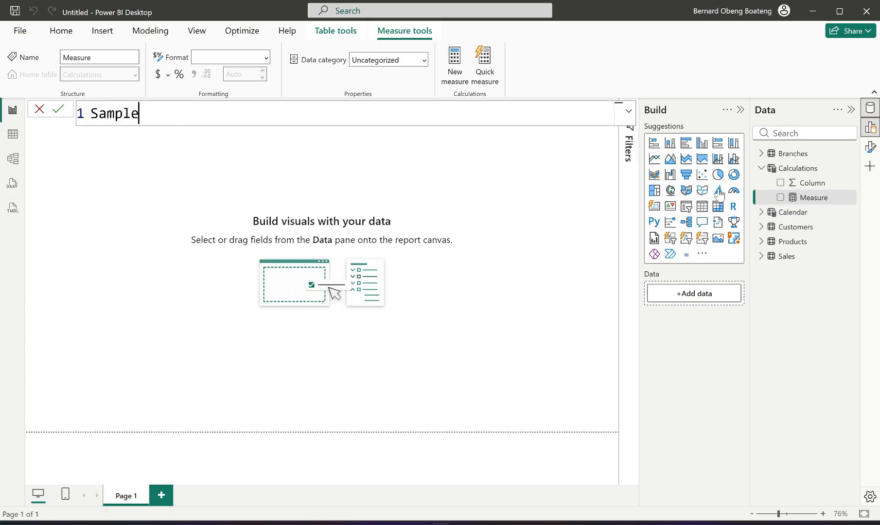
pyautogui.write(' = bla')
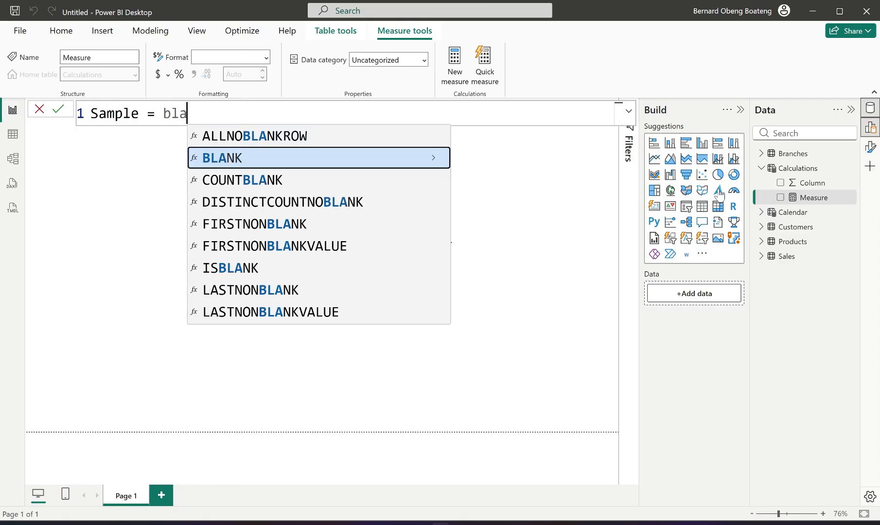
pyautogui.press('Tab')
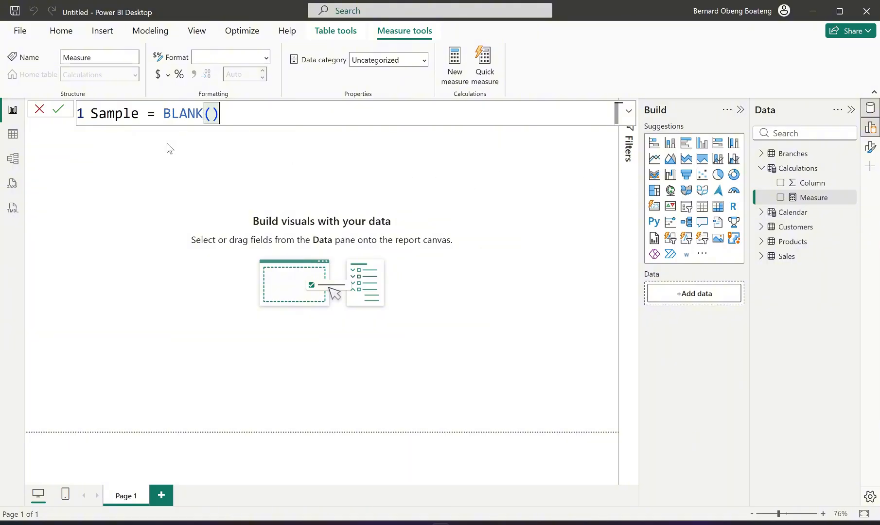
pyautogui.press('Return')
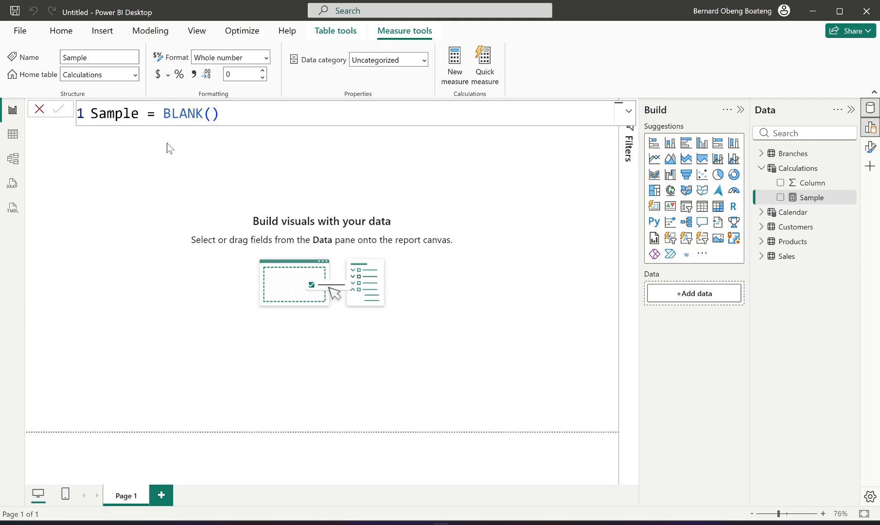
# Hide the default Column field of the Calculations table from the report
pyautogui.click(806, 184)
pyautogui.rightClick(807, 185)
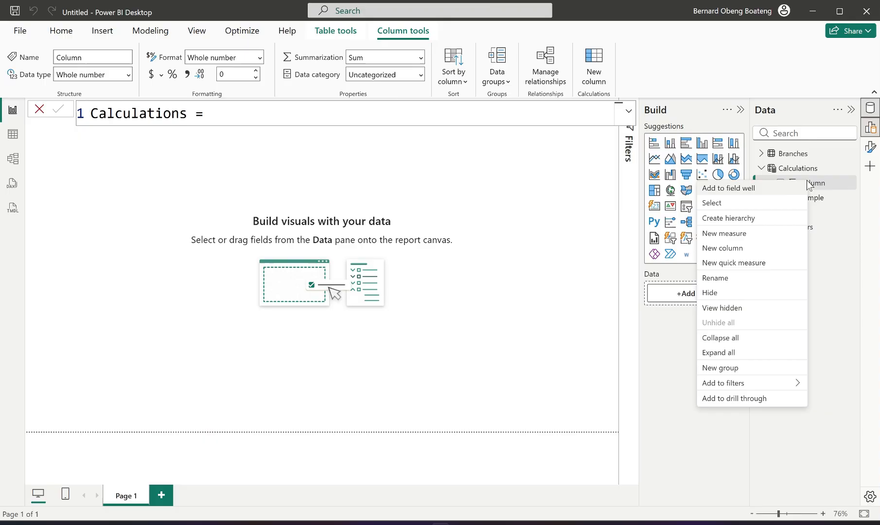
pyautogui.click(748, 292)
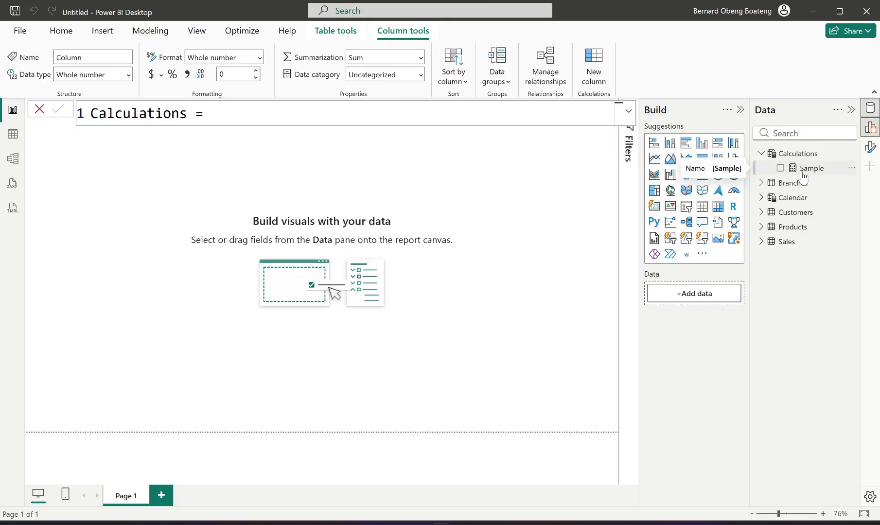
pyautogui.click(296, 192)
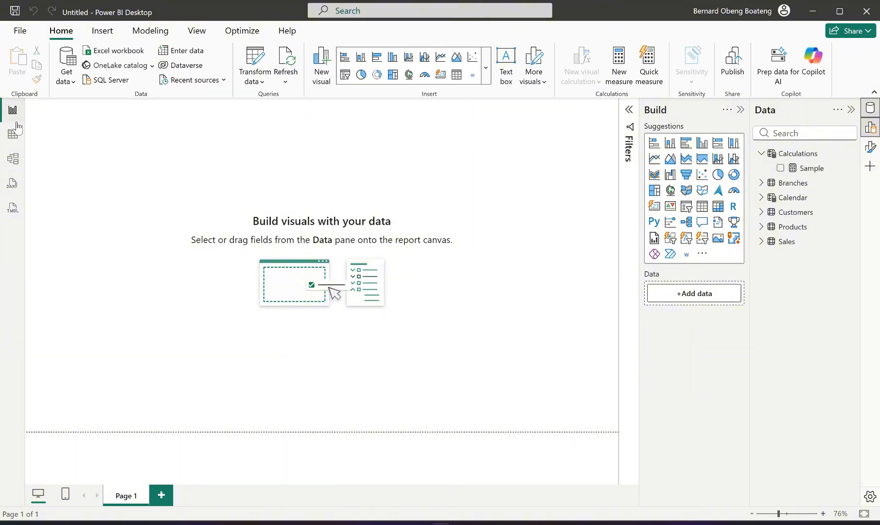
# Open the DAX query view and generate a quick query that defines all measures in the Calculations table
pyautogui.click(12, 187)
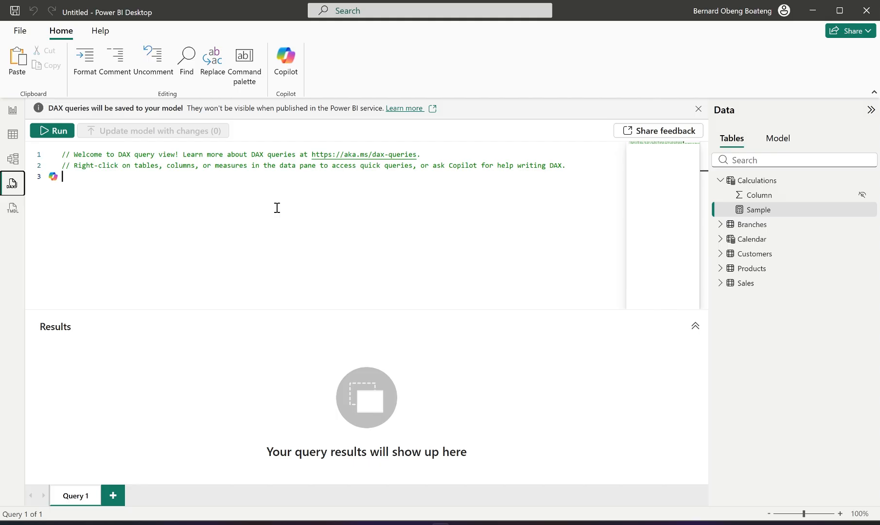
pyautogui.rightClick(760, 184)
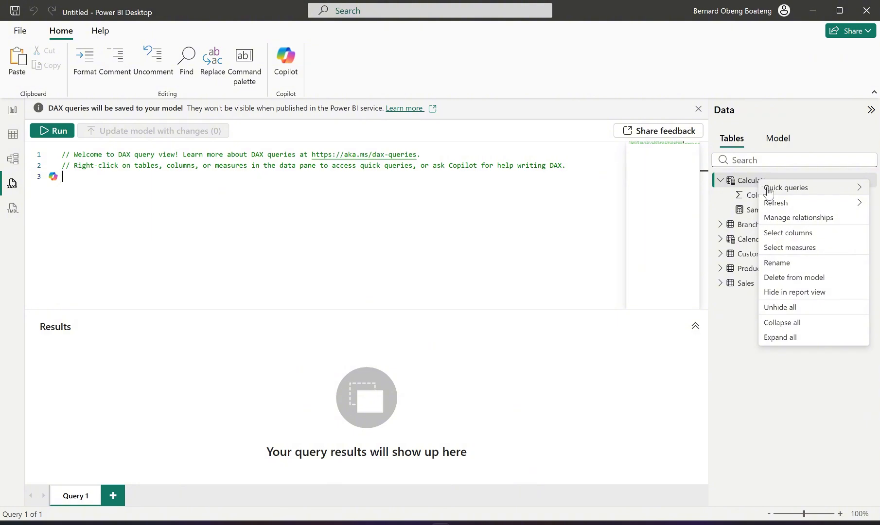
pyautogui.moveTo(771, 194)
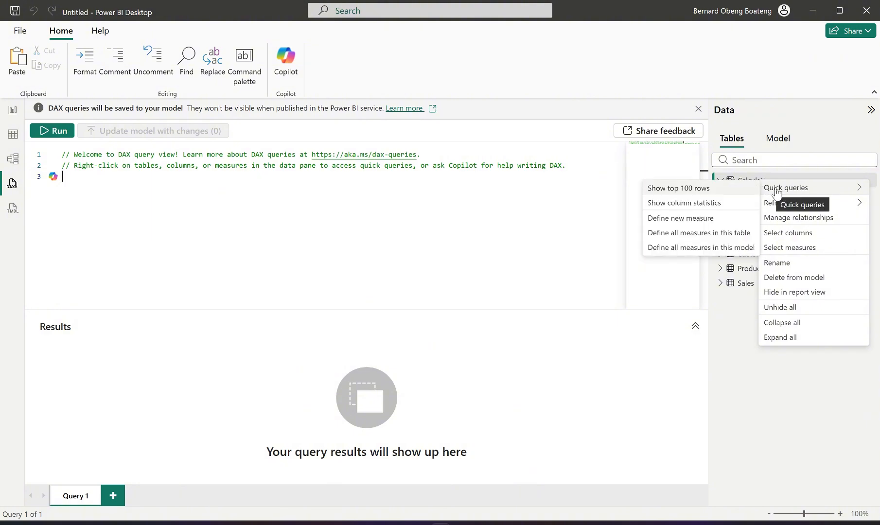
pyautogui.click(666, 235)
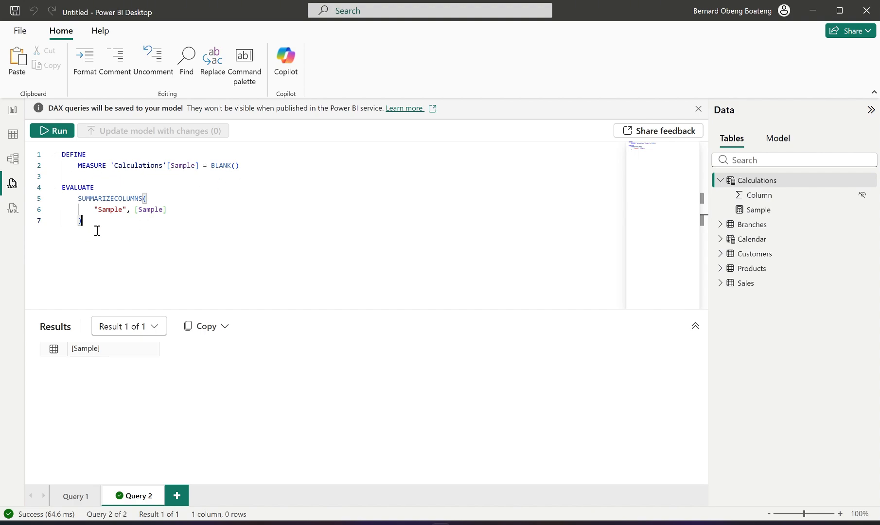
# Remove the EVALUATE block from the generated query and copy the remaining DEFINE code for the Sample measure
pyautogui.moveTo(80, 220); pyautogui.dragTo(55, 194)
pyautogui.press('Delete')
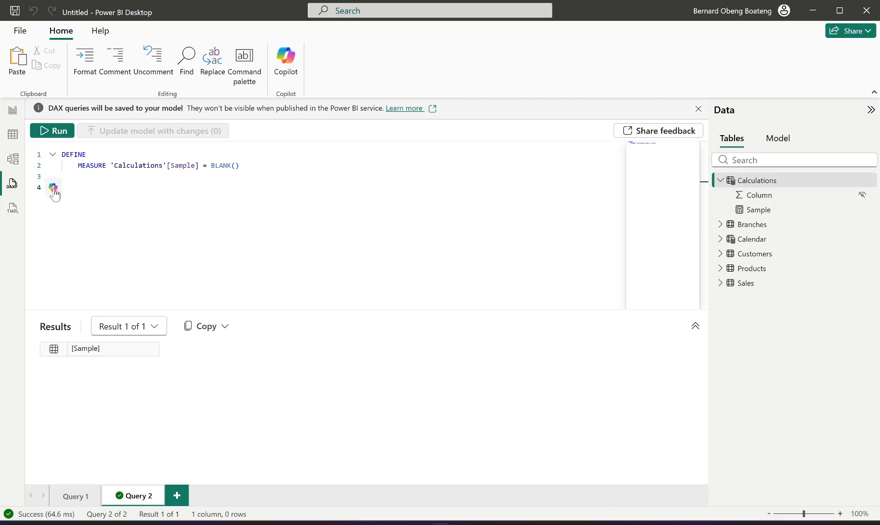
pyautogui.press('BackSpace')
pyautogui.moveTo(252, 166); pyautogui.dragTo(62, 157)
pyautogui.press('super+c')
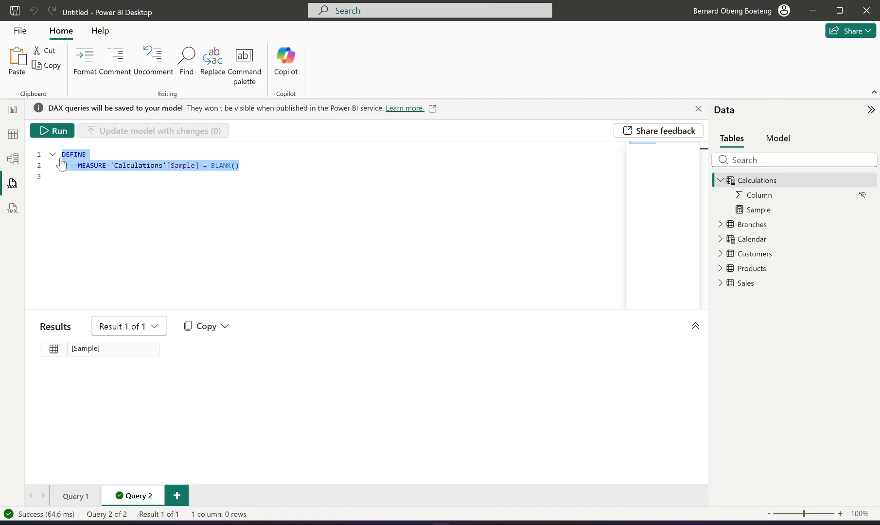
# Move the Calculations table away from the related tables in the model diagram, keeping the five related tables in view
pyautogui.click(13, 158)
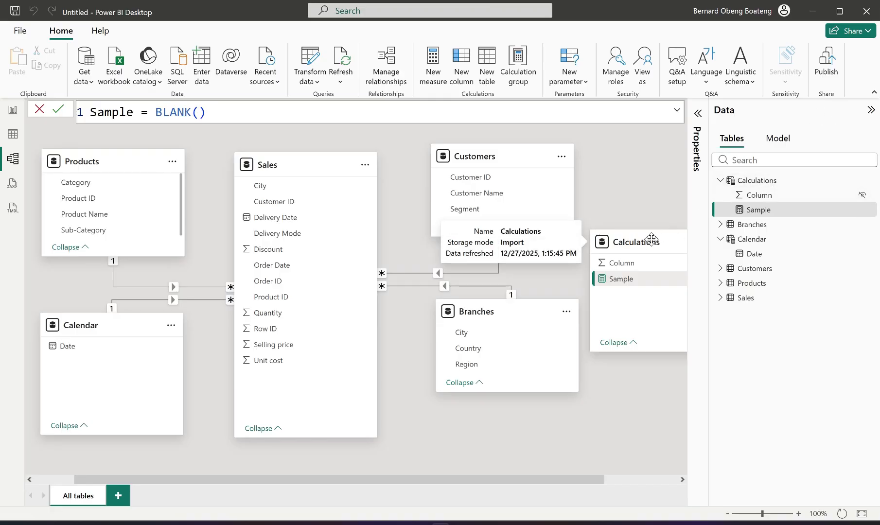
pyautogui.moveTo(658, 238); pyautogui.dragTo(667, 384)
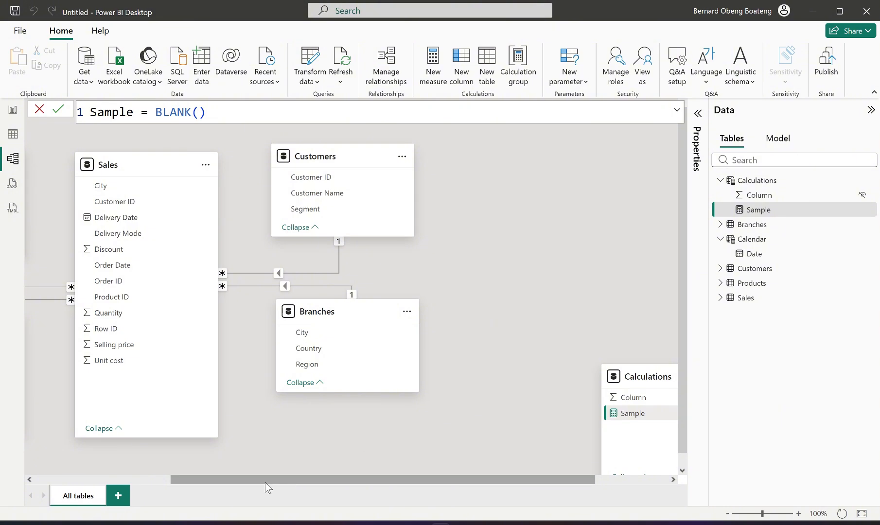
pyautogui.moveTo(252, 481); pyautogui.dragTo(128, 495)
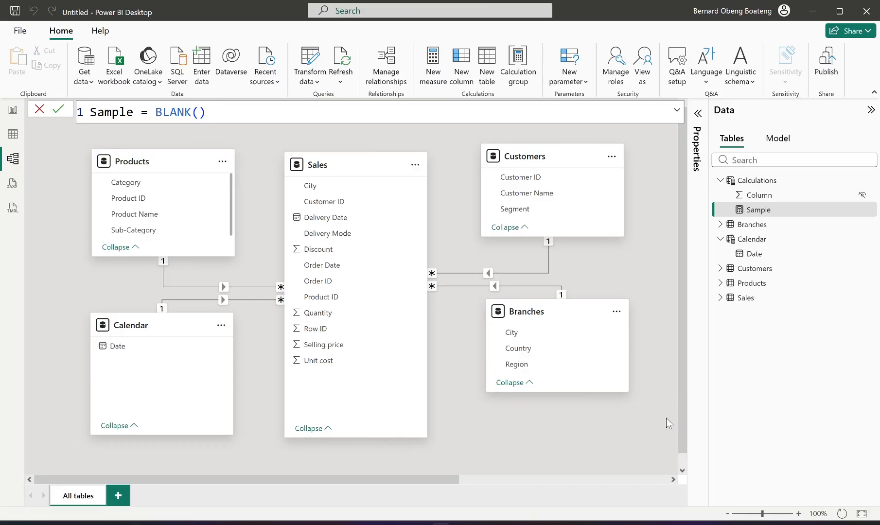
# Capture a screenshot of the model diagram with the five related tables and attach it to a new ChatGPT prompt
pyautogui.press('super+shift+s')
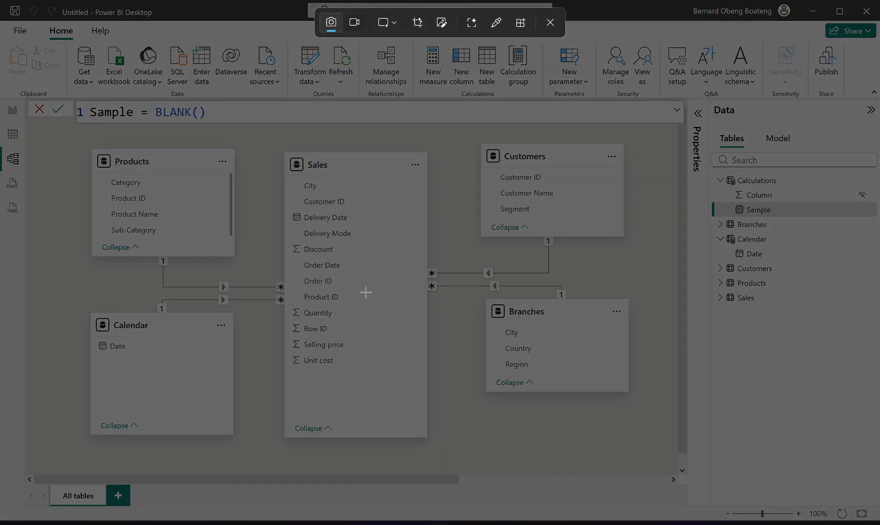
pyautogui.moveTo(50, 124); pyautogui.dragTo(667, 465)
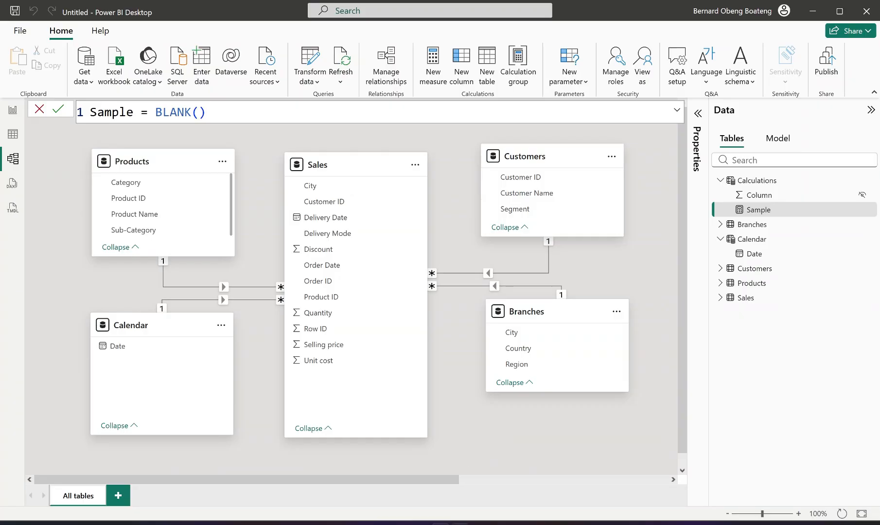
pyautogui.click(578, 523)
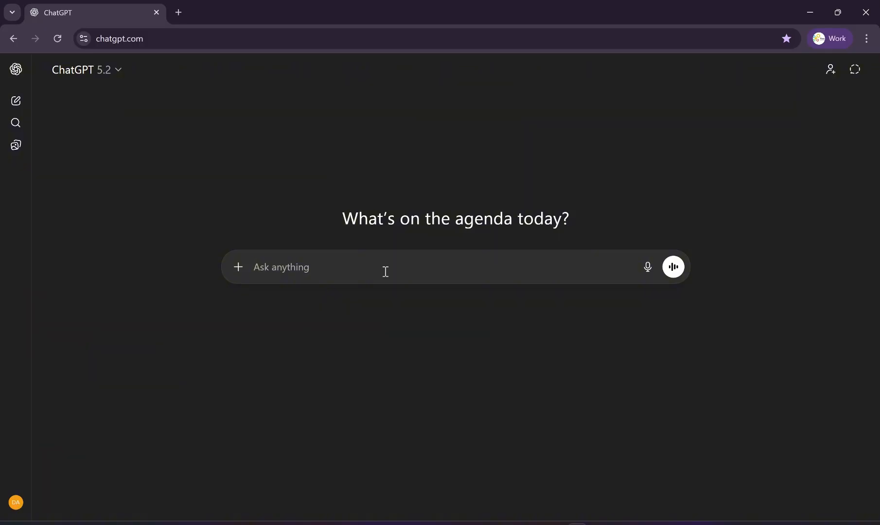
pyautogui.hotkey('ctrl', 'v')
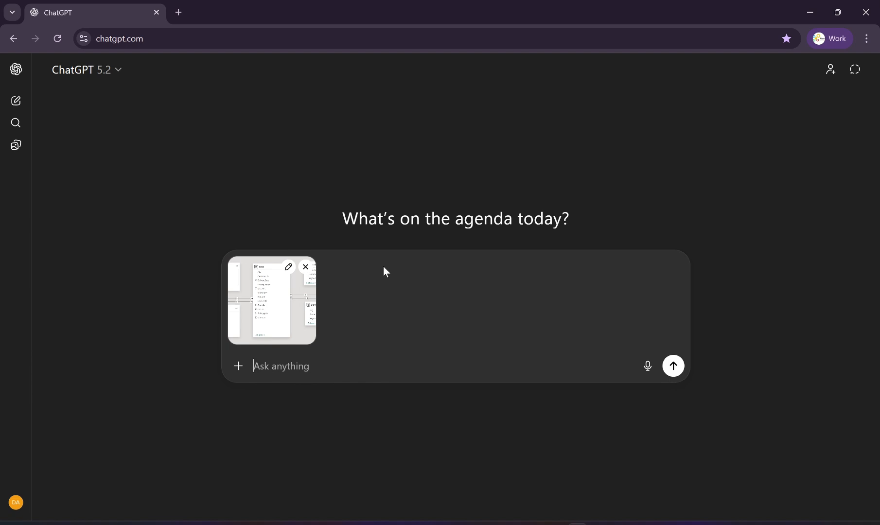
# Insert the saved prompt from the clipboard history requesting DAX measures for total revenue, total cost, profit, profit margin and top customer by revenue
pyautogui.press('super+v')
pyautogui.scroll(-3, 353, 323)
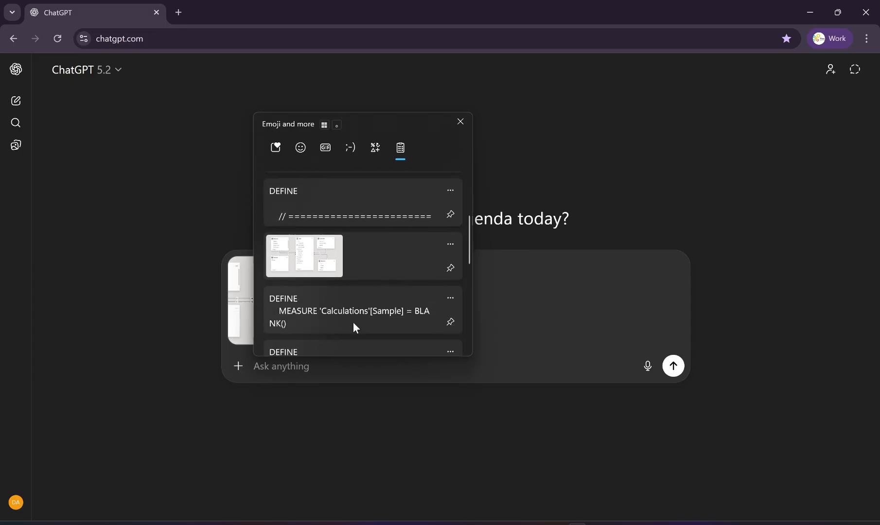
pyautogui.scroll(3, 352, 322)
pyautogui.scroll(-4, 352, 322)
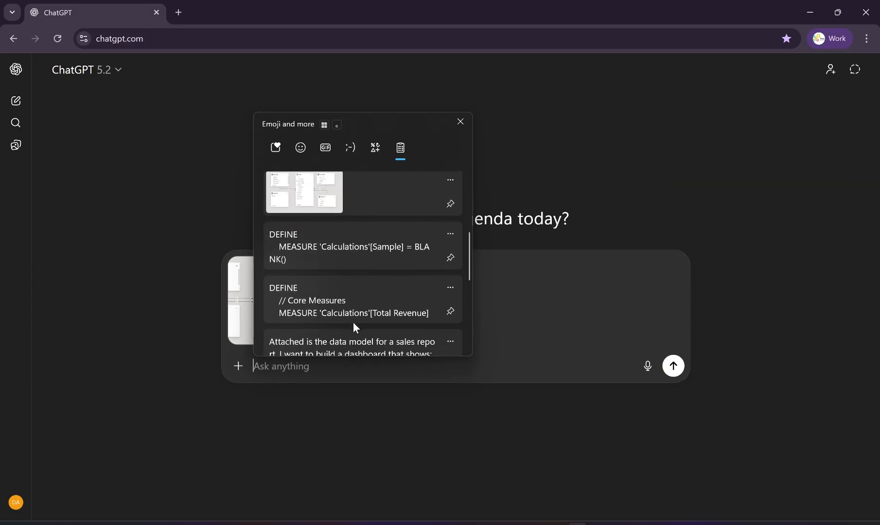
pyautogui.click(347, 339)
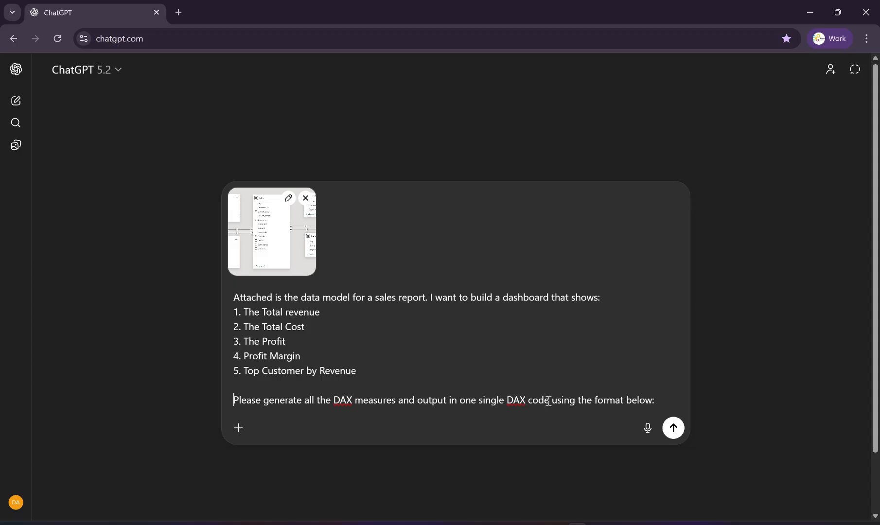
# Add the copied DEFINE code for the Sample measure on a new line below the prompt as the format example and submit it
pyautogui.click(658, 401)
pyautogui.hotkey('shift', 'Return')
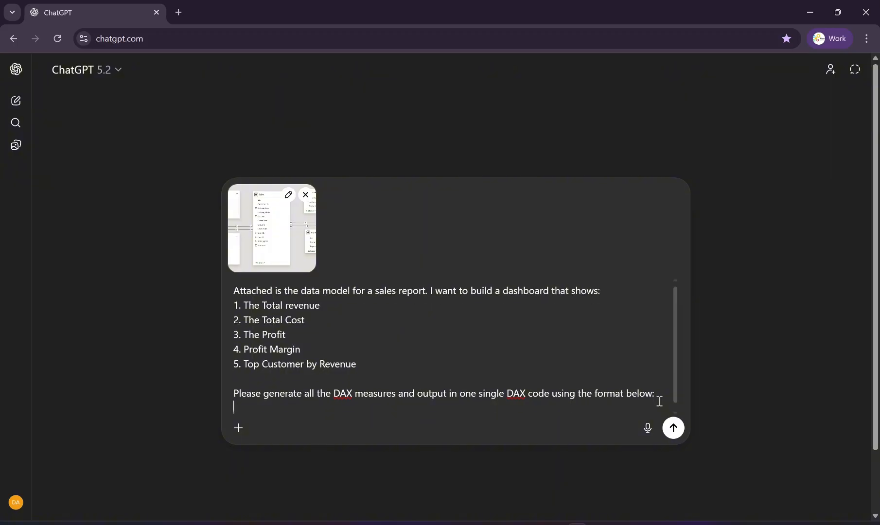
pyautogui.press('super+v')
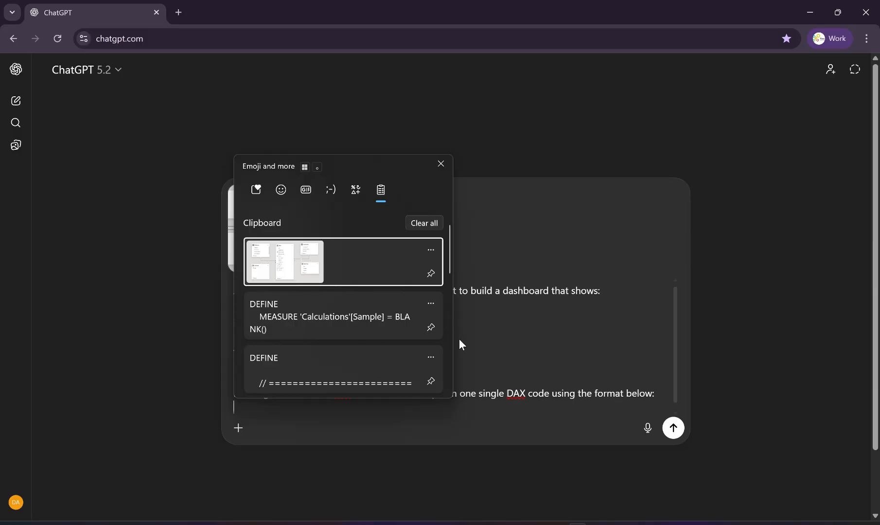
pyautogui.click(368, 319)
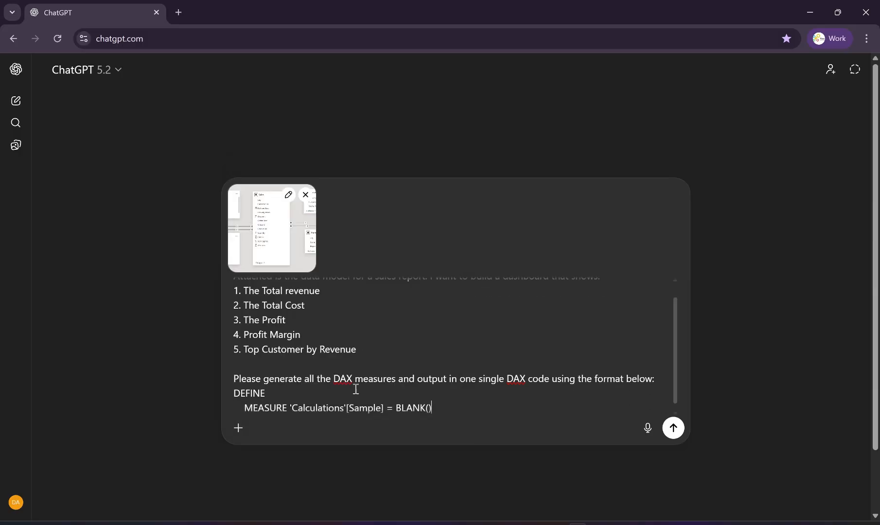
pyautogui.scroll(-1, 355, 388)
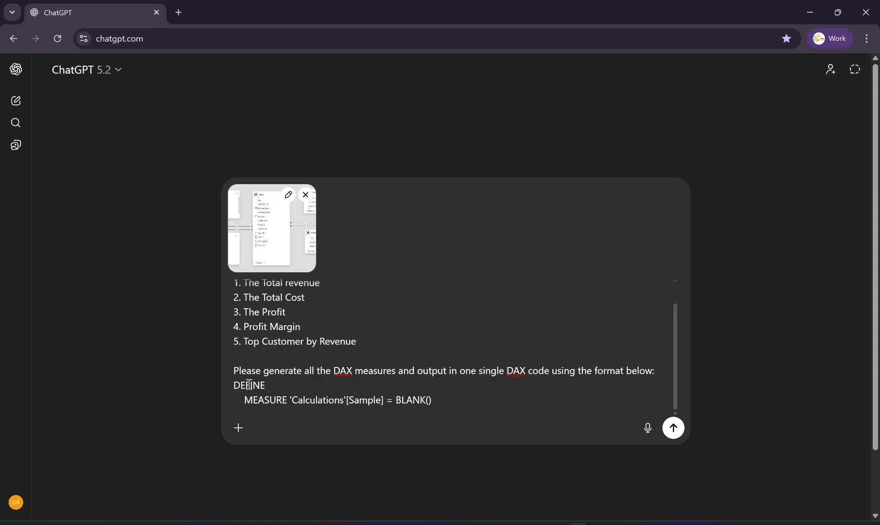
pyautogui.scroll(2, 249, 385)
pyautogui.scroll(-2, 247, 384)
pyautogui.click(673, 427)
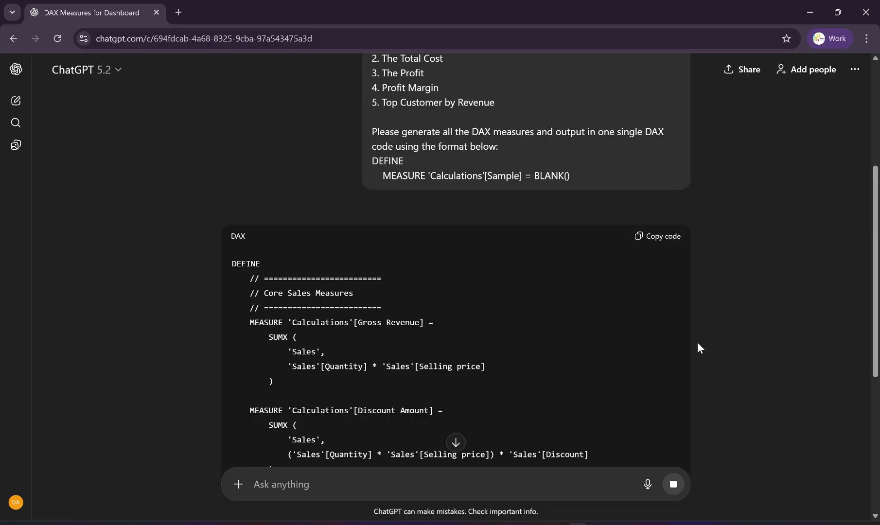
# Review the generated DAX code, from the core sales measures through the top customer by revenue measures
pyautogui.scroll(-1, 249, 244)
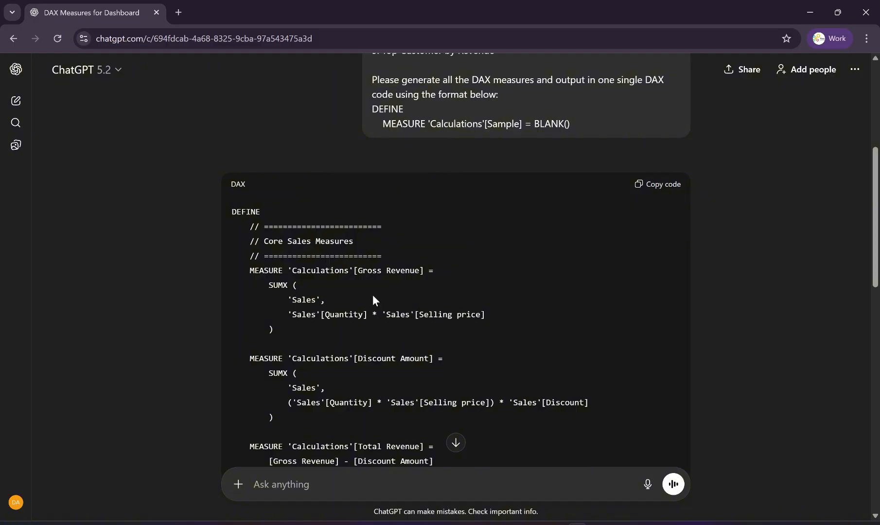
pyautogui.scroll(-2, 341, 328)
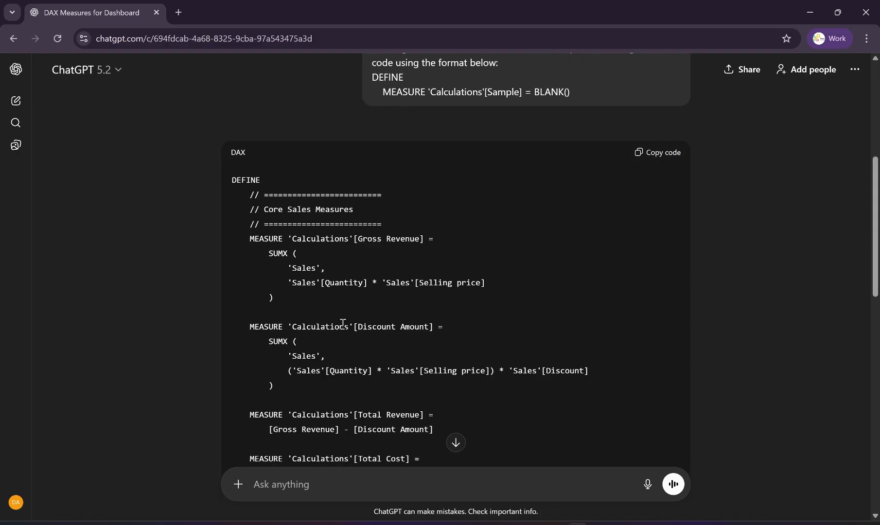
pyautogui.scroll(-3, 362, 319)
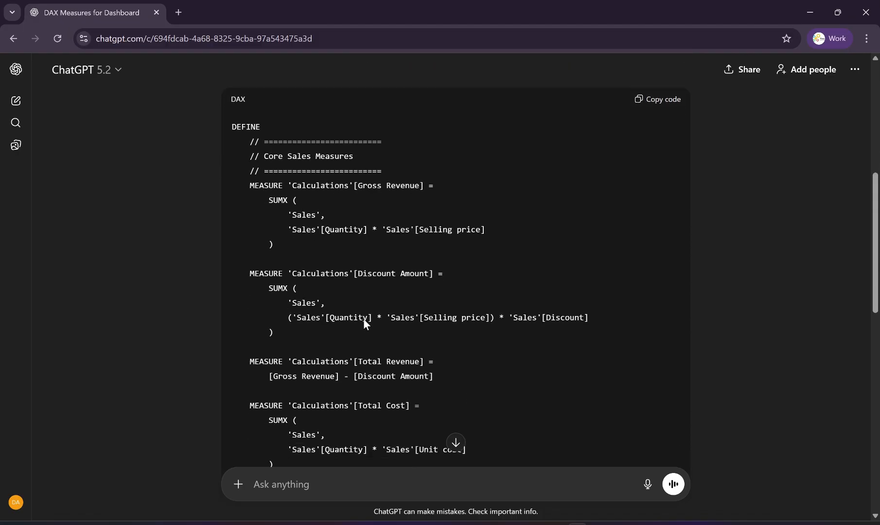
pyautogui.scroll(-1, 363, 321)
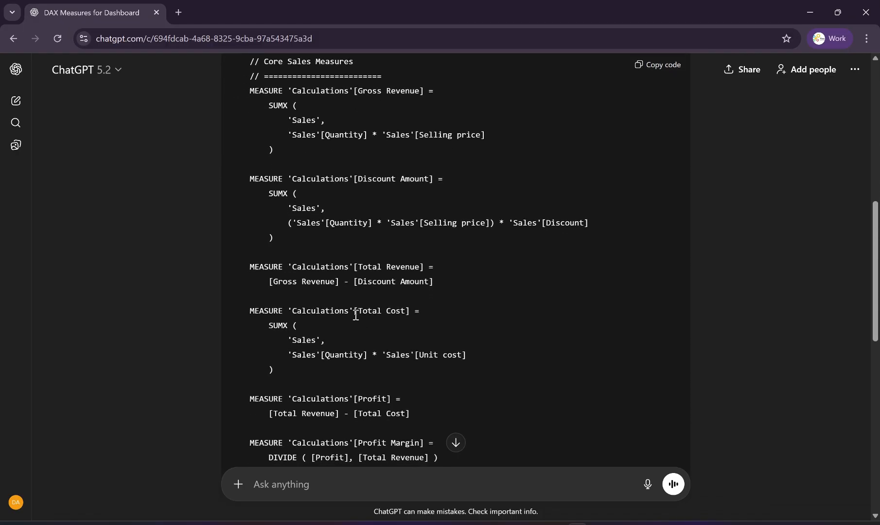
pyautogui.scroll(-2, 381, 315)
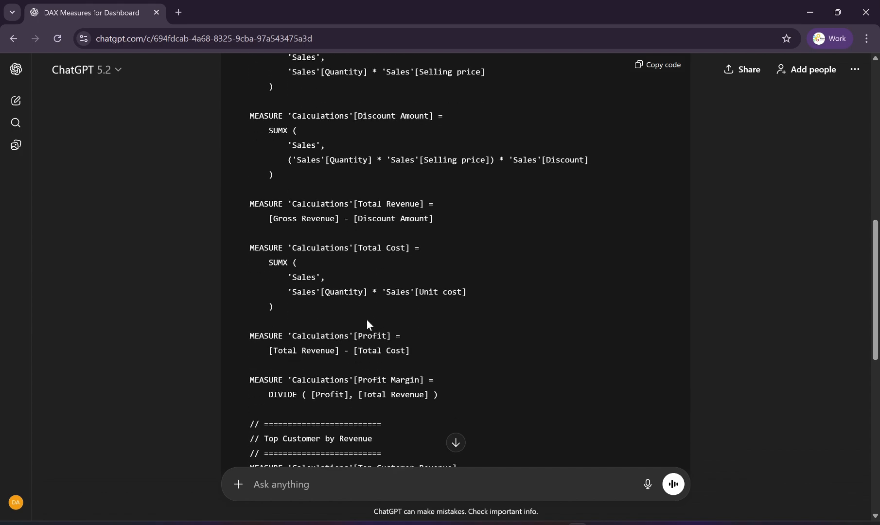
pyautogui.scroll(-3, 388, 336)
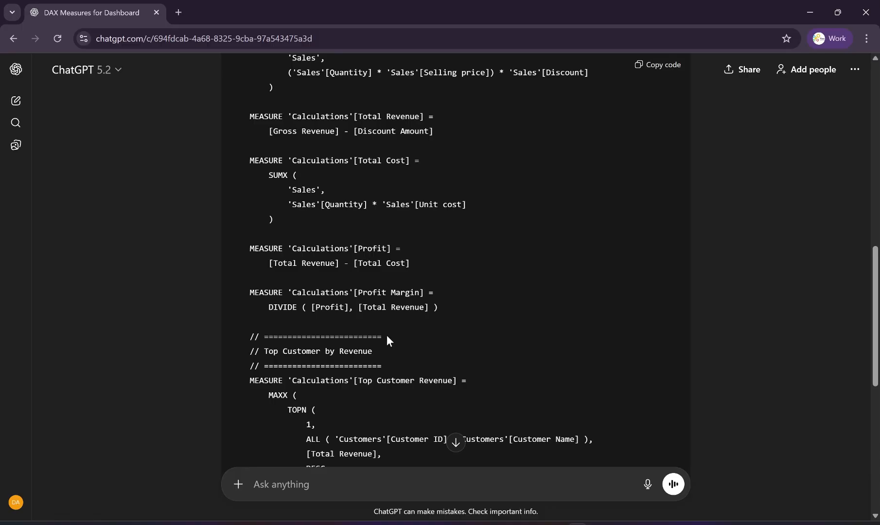
pyautogui.scroll(-2, 387, 334)
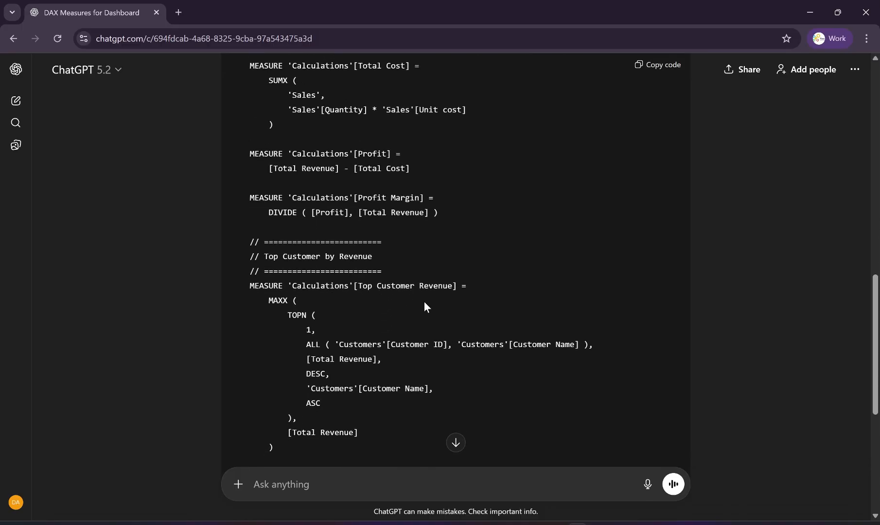
pyautogui.scroll(-2, 424, 301)
pyautogui.scroll(-4, 425, 302)
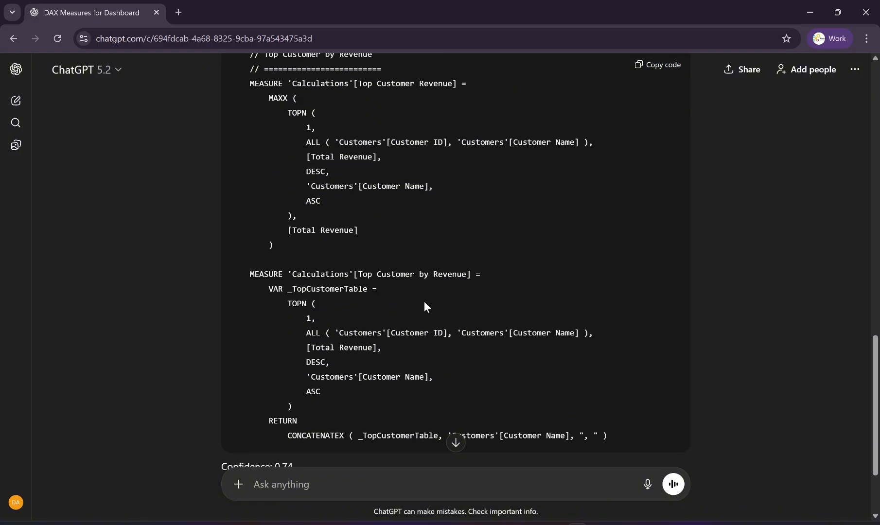
pyautogui.scroll(10, 424, 304)
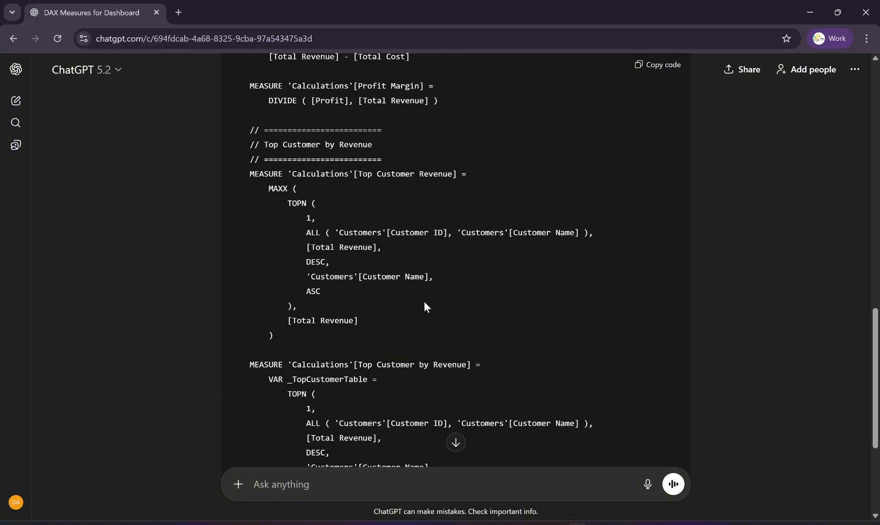
pyautogui.scroll(2, 424, 301)
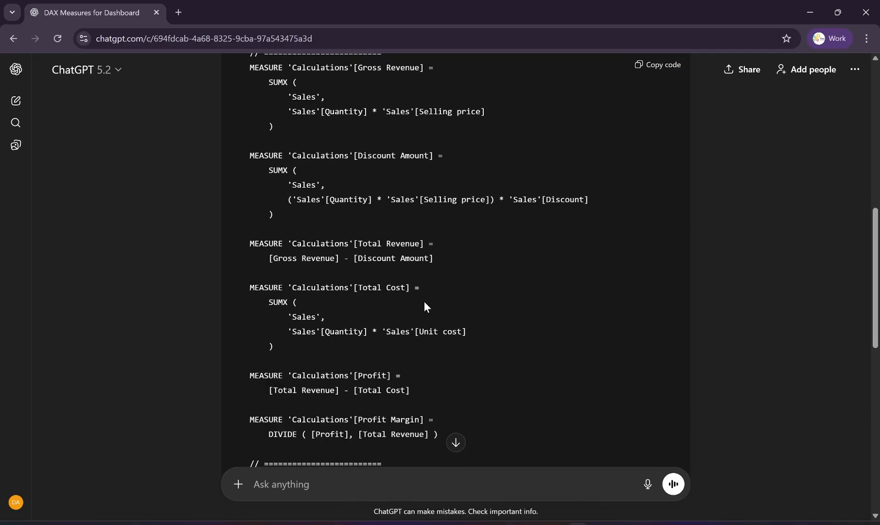
pyautogui.scroll(4, 424, 301)
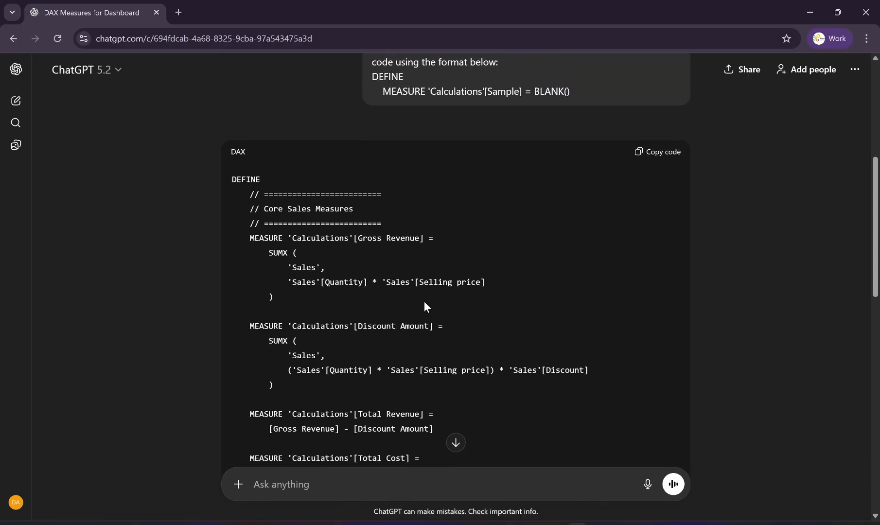
# Copy the generated DAX code and replace the contents of Query 2 with it in the DAX query view of Power BI Desktop
pyautogui.click(650, 154)
pyautogui.click(440, 524)
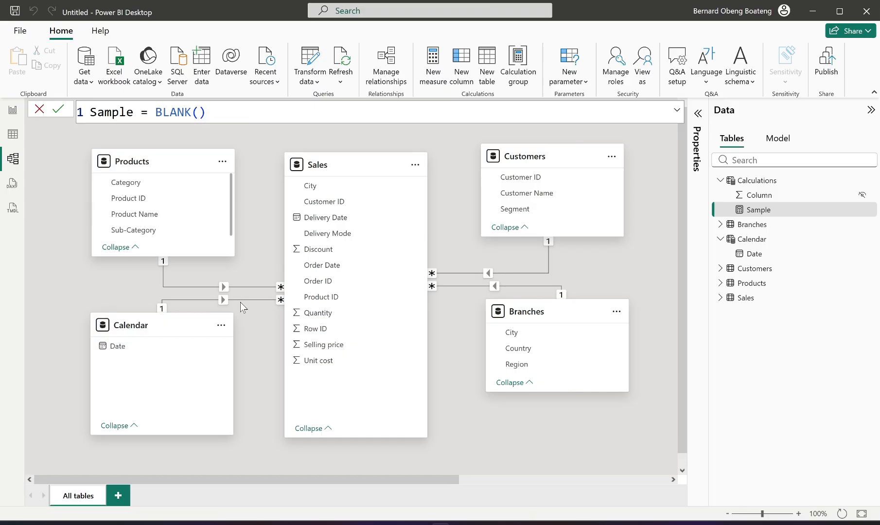
pyautogui.click(12, 184)
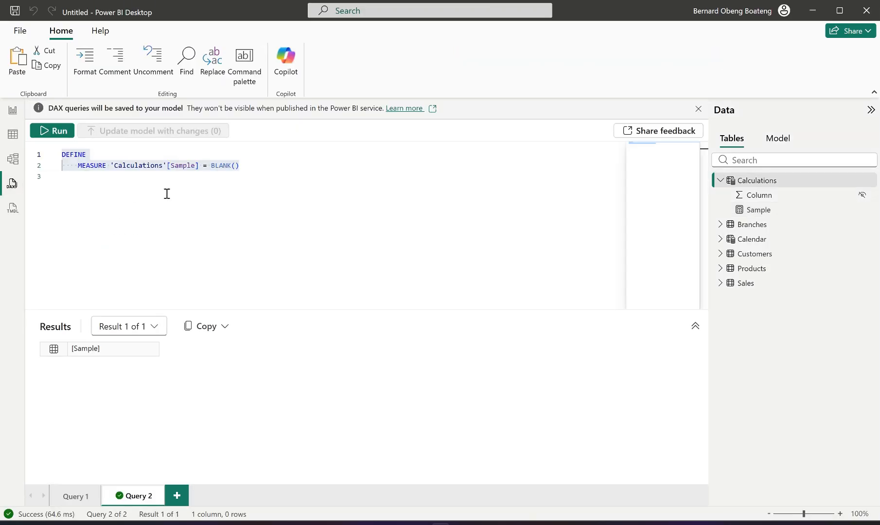
pyautogui.click(185, 192)
pyautogui.press('Return')
pyautogui.hotkey('ctrl', 'a')
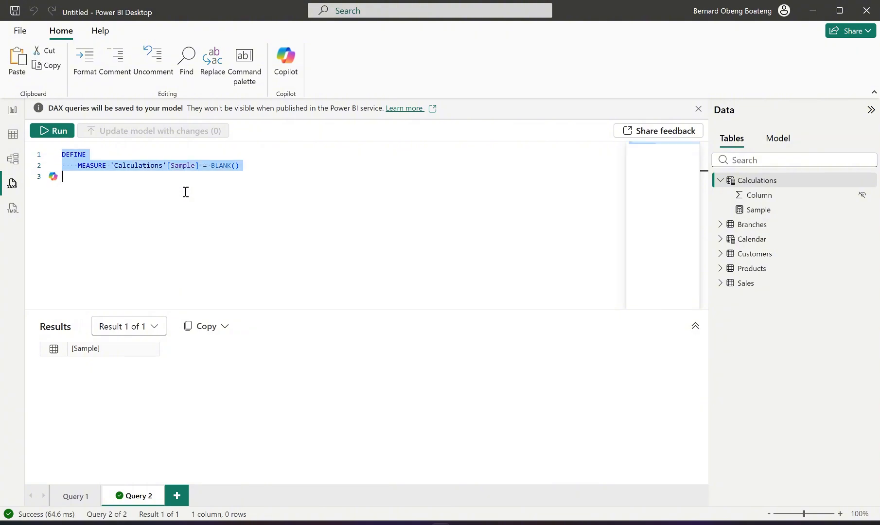
pyautogui.hotkey('ctrl', 'v')
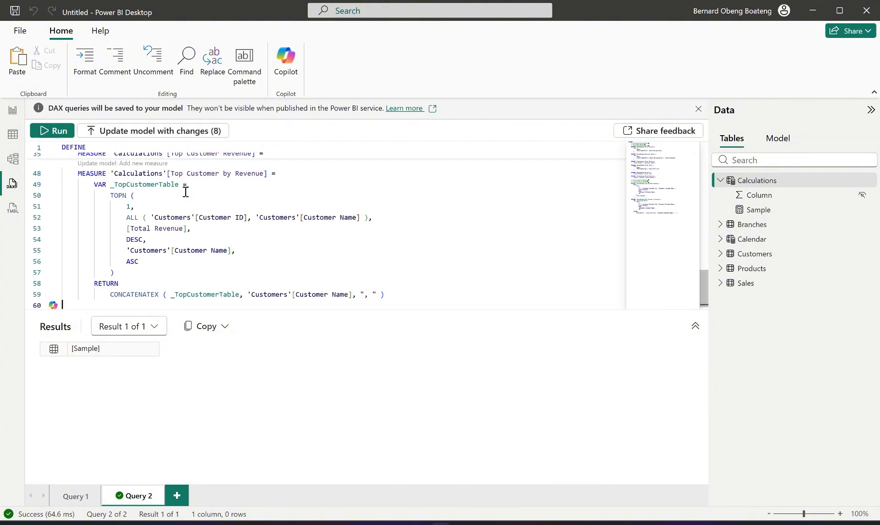
# Update the model with the new measures from the query, confirm the change, and switch to the report view
pyautogui.scroll(3, 227, 198)
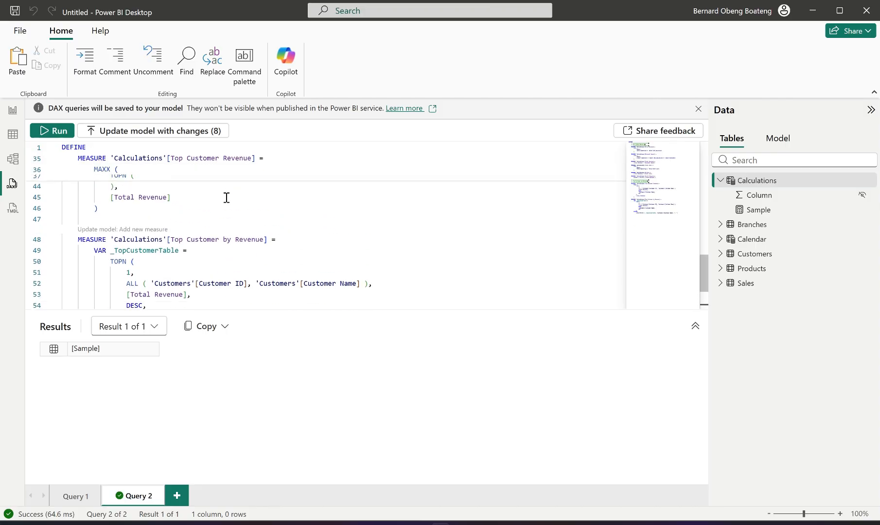
pyautogui.scroll(12, 226, 198)
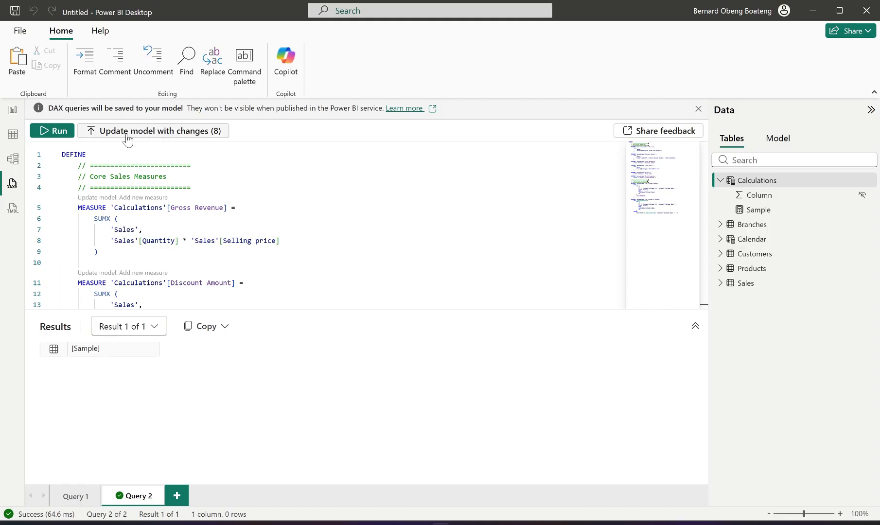
pyautogui.click(152, 132)
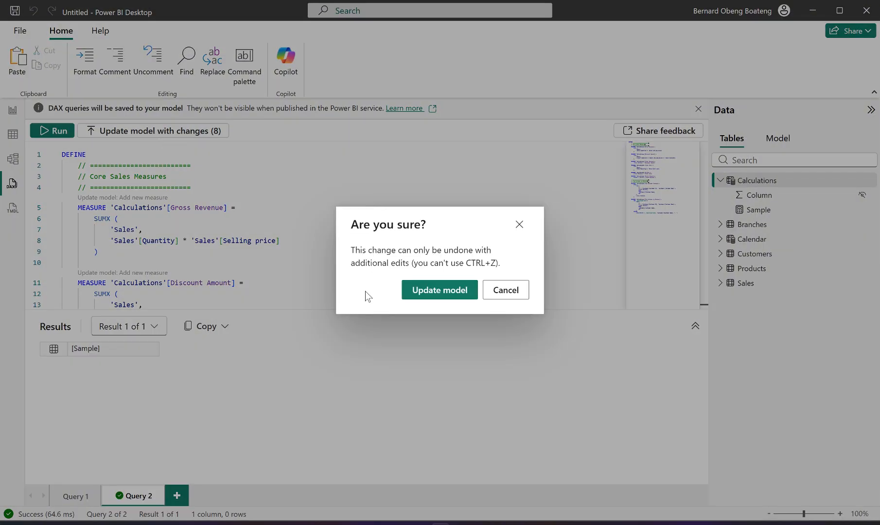
pyautogui.click(426, 292)
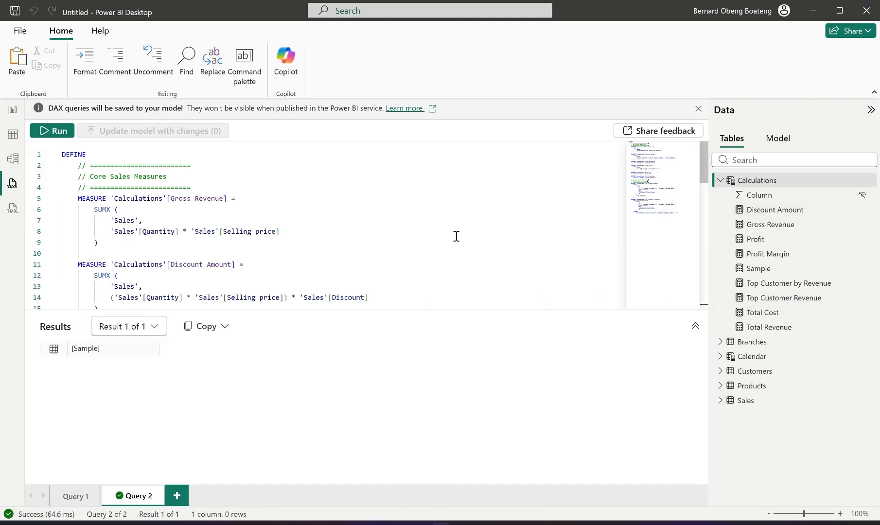
pyautogui.click(12, 113)
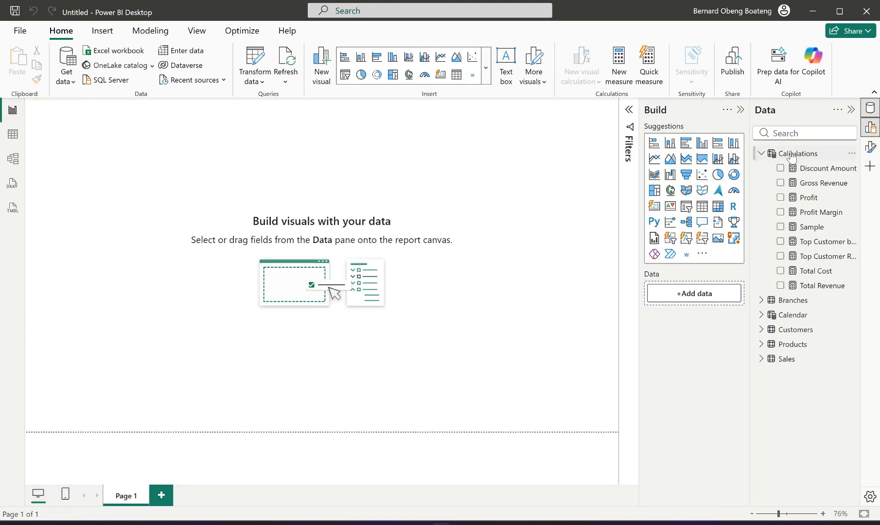
# Inspect the DAX formulas of the Discount Amount, Gross Revenue, Profit and Profit Margin measures in the Calculations table
pyautogui.click(811, 168)
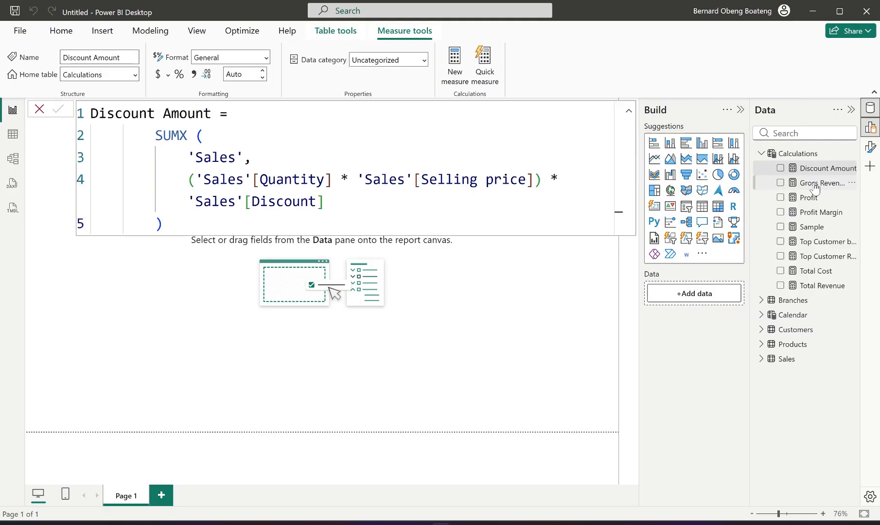
pyautogui.click(814, 185)
pyautogui.click(809, 198)
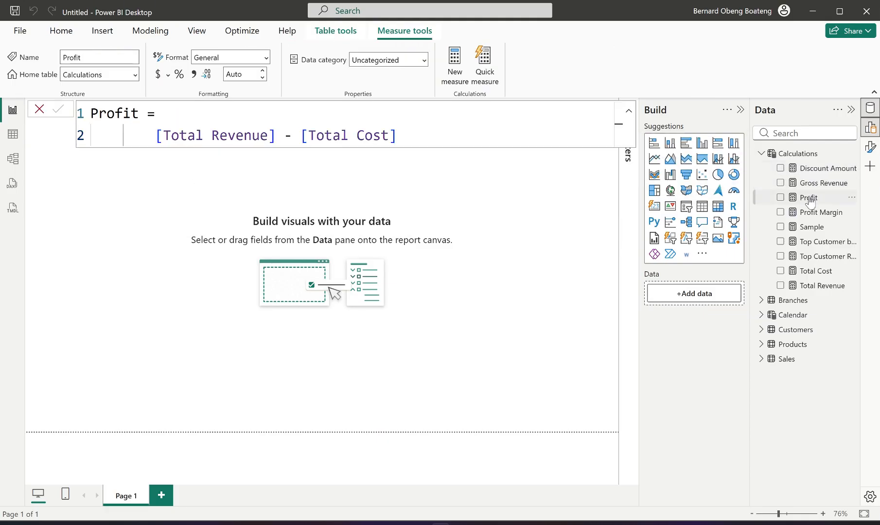
pyautogui.click(807, 213)
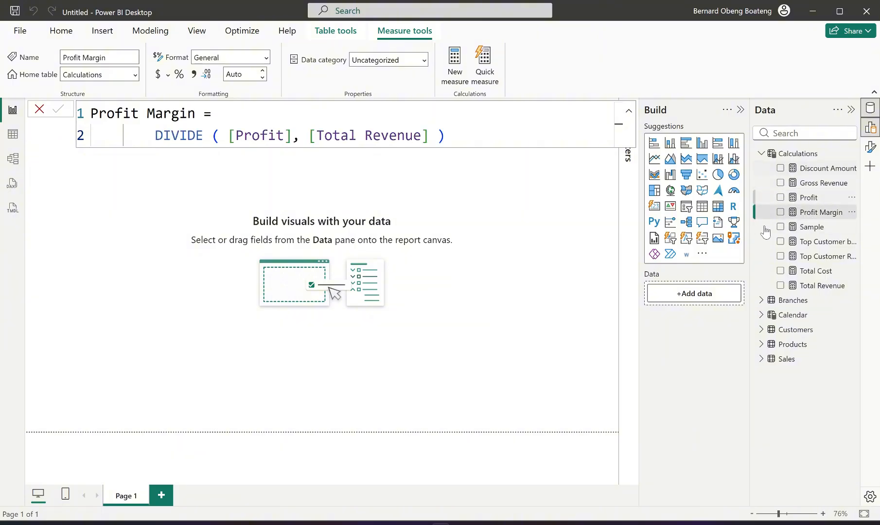
pyautogui.click(539, 237)
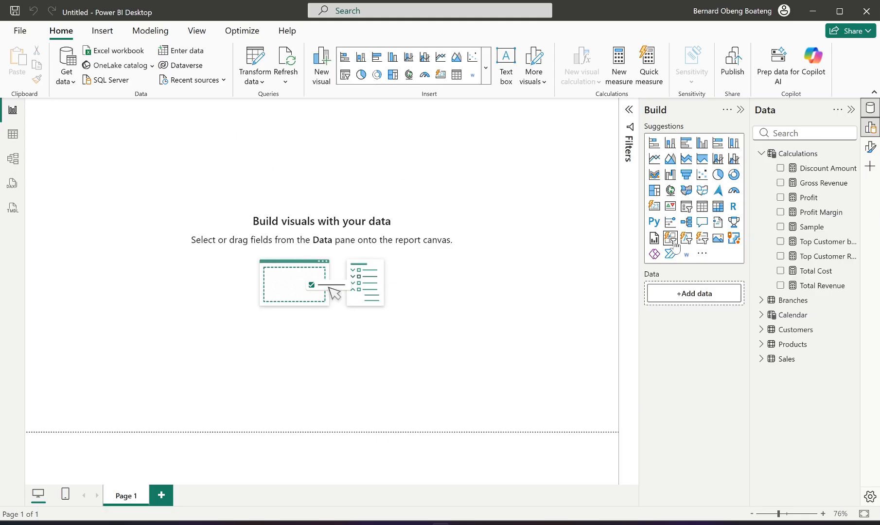
# Add card visuals for the Total Revenue and Total Cost measures and place them side by side along the page's upper edge
pyautogui.click(779, 286)
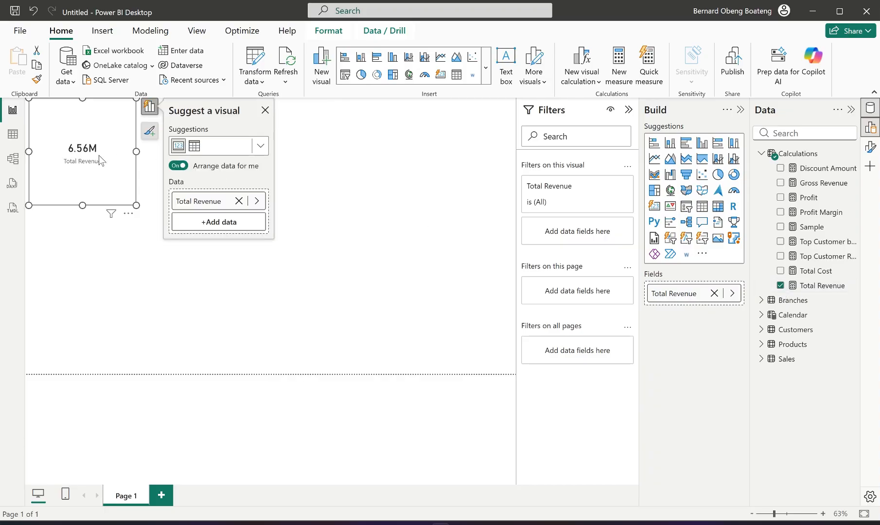
pyautogui.click(362, 159)
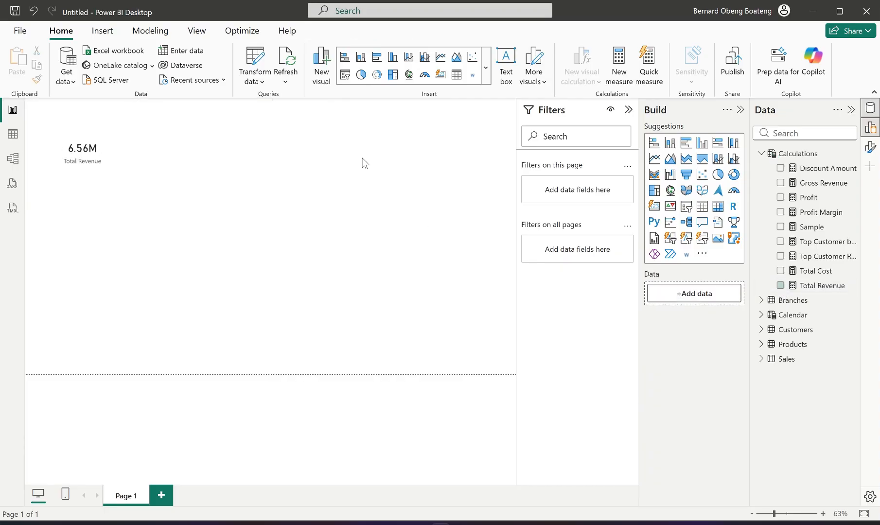
pyautogui.click(780, 271)
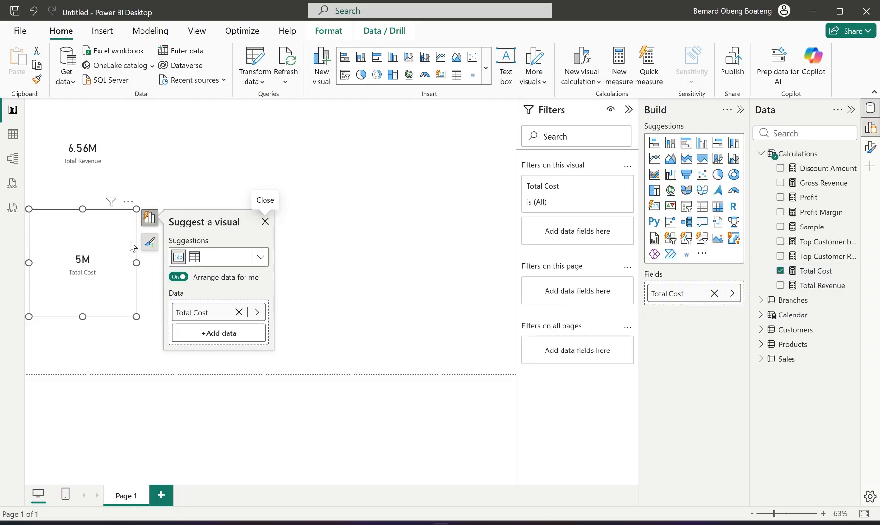
pyautogui.moveTo(130, 241); pyautogui.dragTo(253, 115)
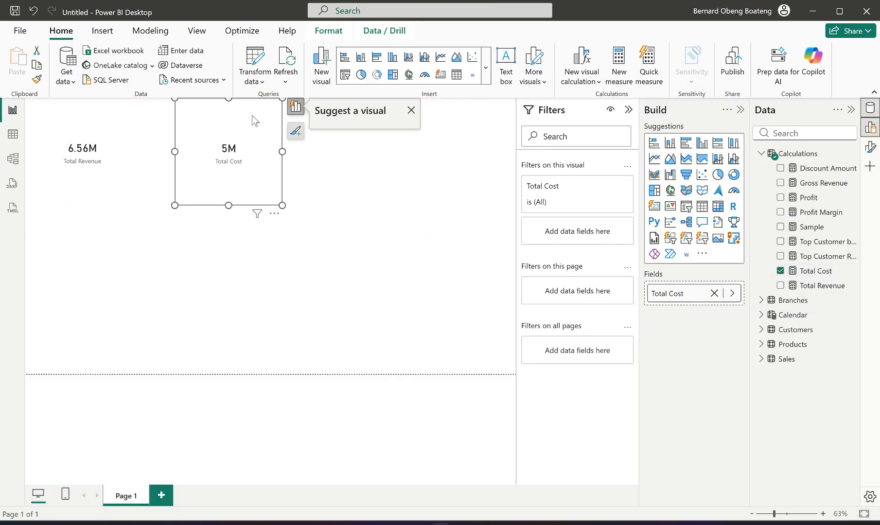
pyautogui.click(439, 179)
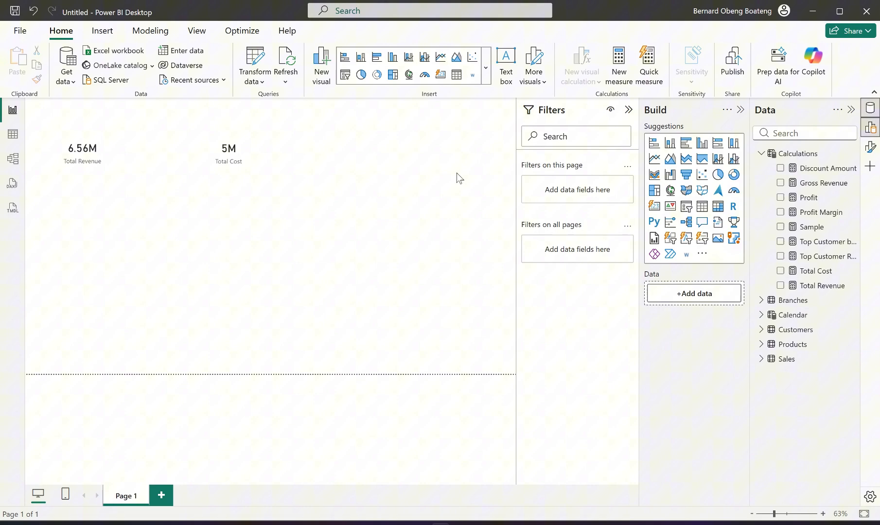
# Add card visuals for Profit and Top Customer by Revenue and line them up in the same row after the Total Cost card
pyautogui.click(780, 198)
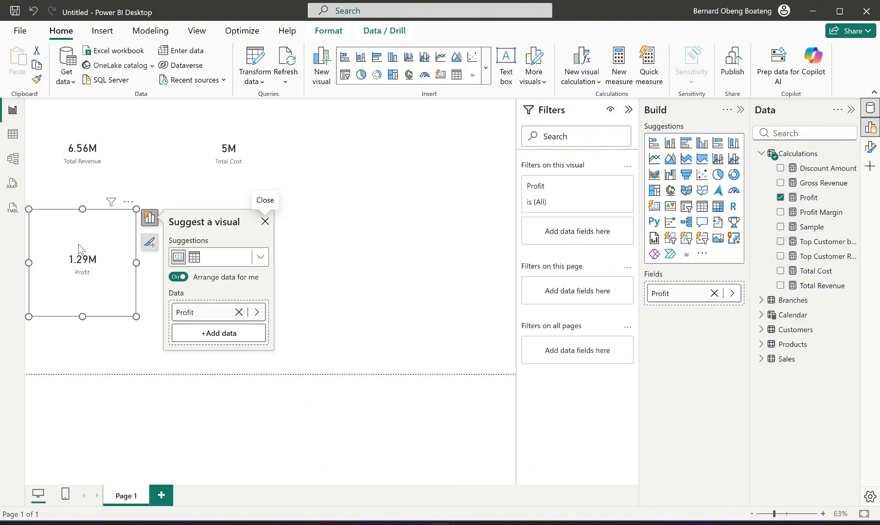
pyautogui.moveTo(78, 244); pyautogui.dragTo(325, 139)
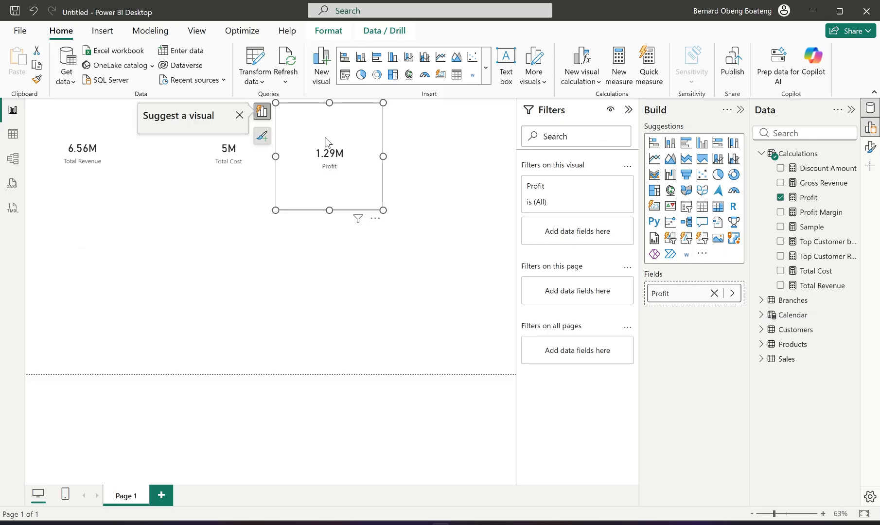
pyautogui.click(453, 204)
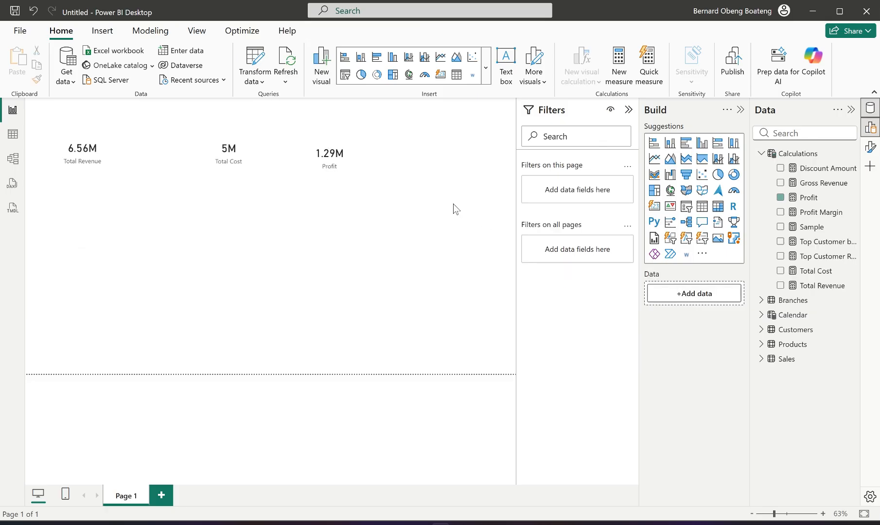
pyautogui.click(780, 241)
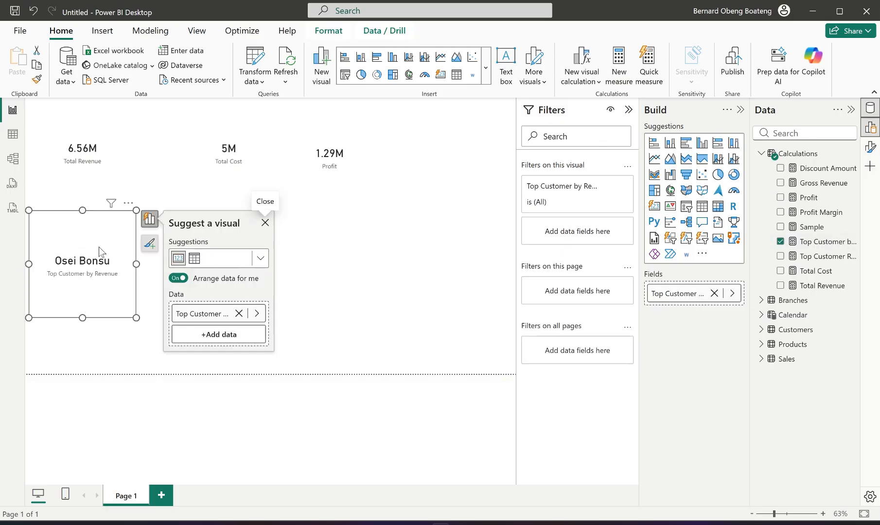
pyautogui.moveTo(99, 251); pyautogui.dragTo(487, 144)
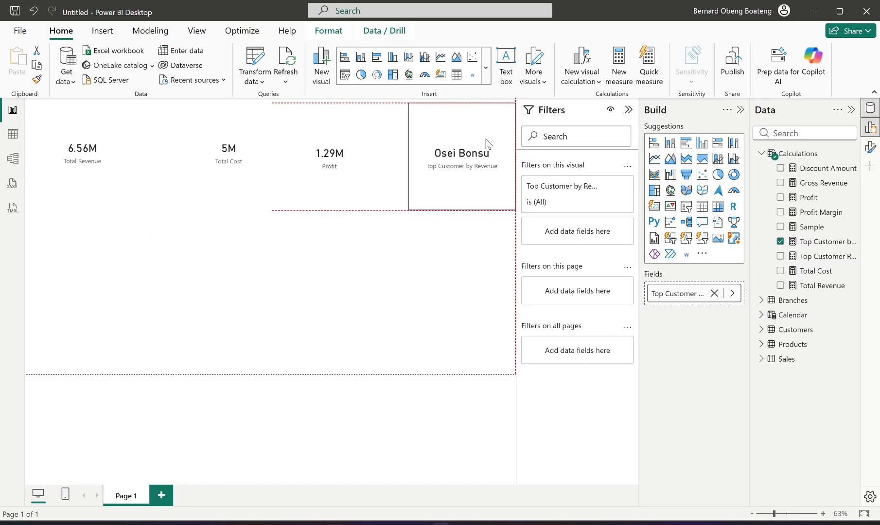
pyautogui.click(186, 253)
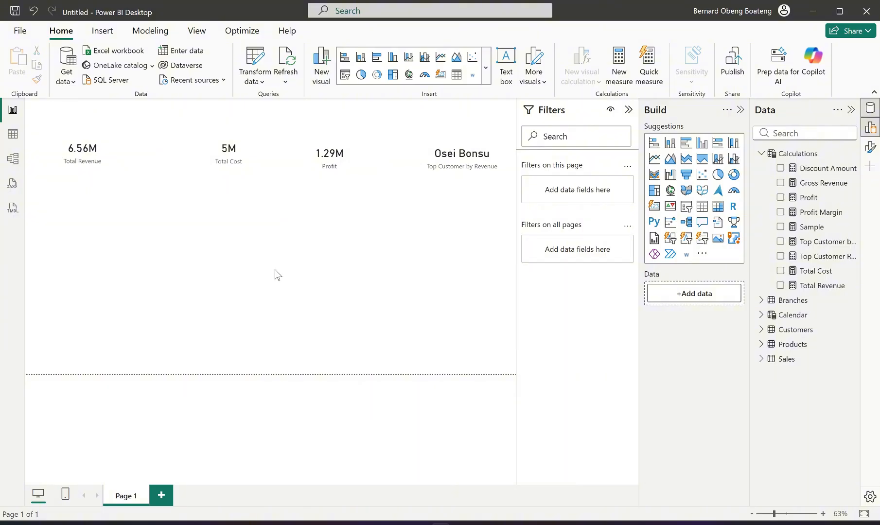
# Insert a clustered column chart, widen it below the cards, and put the Total Revenue measure on its Y-axis
pyautogui.click(701, 143)
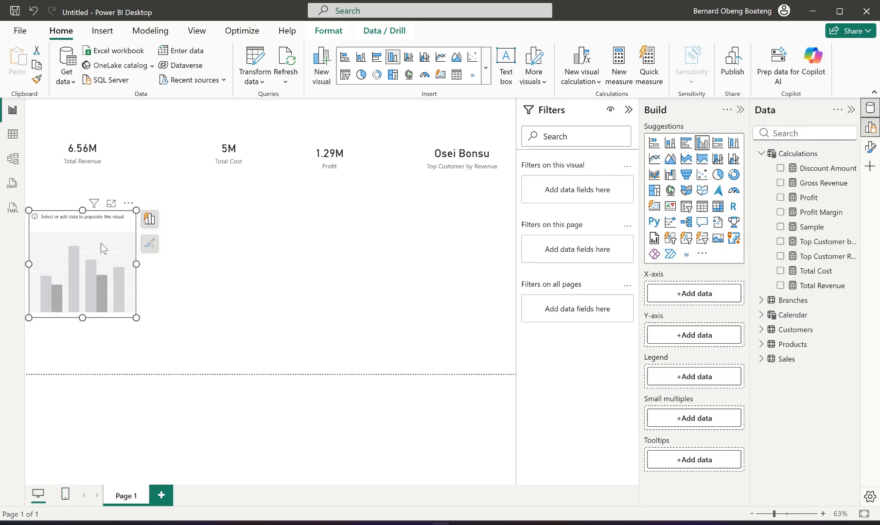
pyautogui.moveTo(101, 241); pyautogui.dragTo(446, 307)
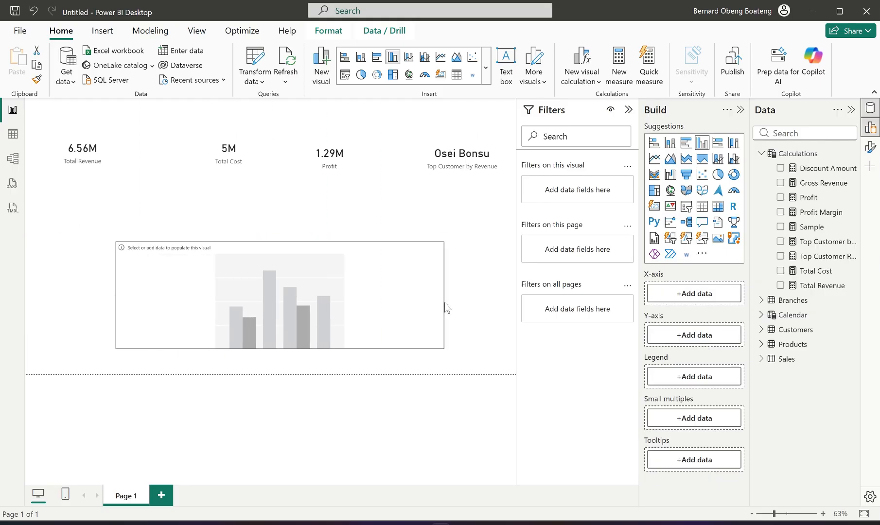
pyautogui.click(664, 335)
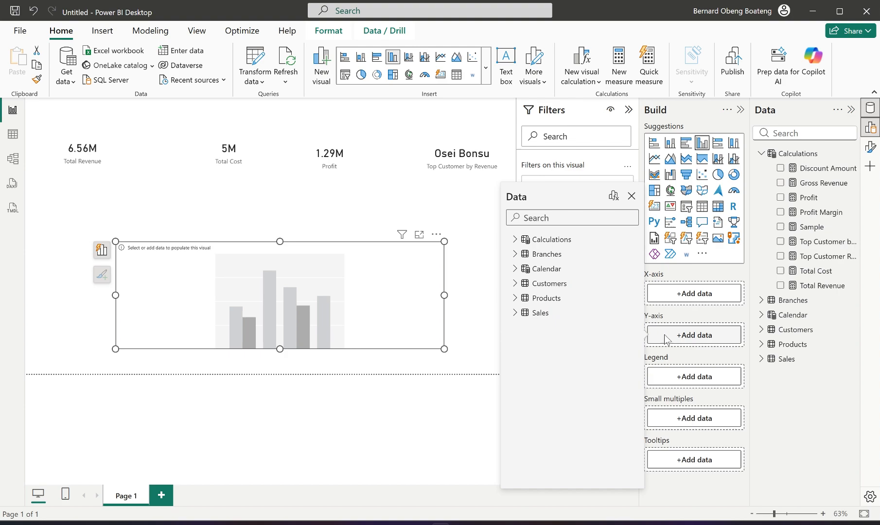
pyautogui.click(513, 240)
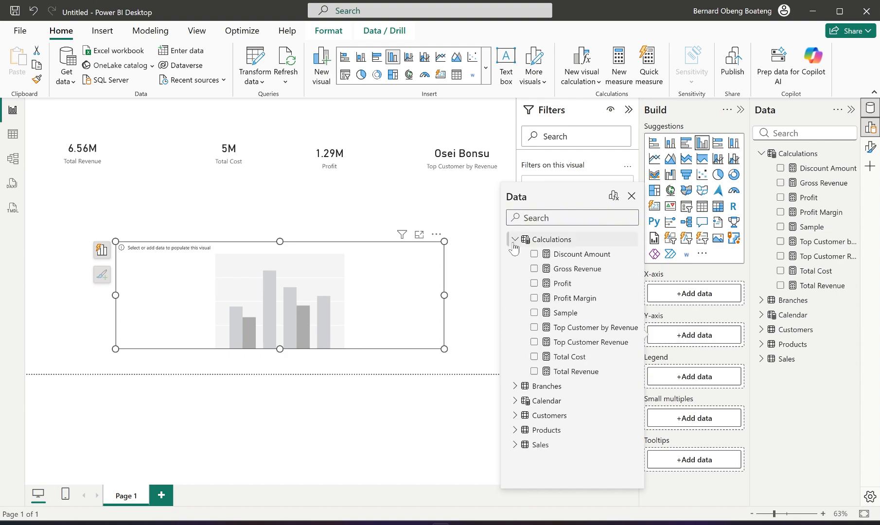
pyautogui.click(534, 372)
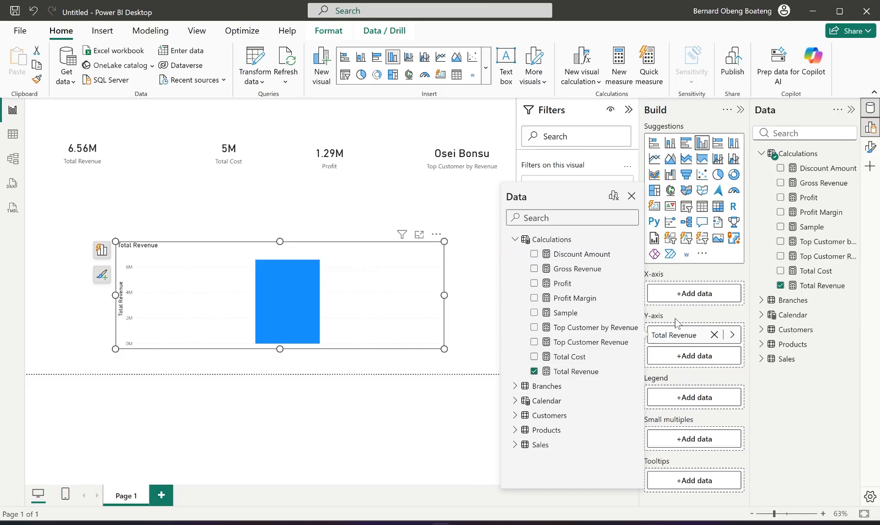
# Set the column chart's X-axis to Month from the Date Hierarchy of the Calendar table
pyautogui.click(688, 293)
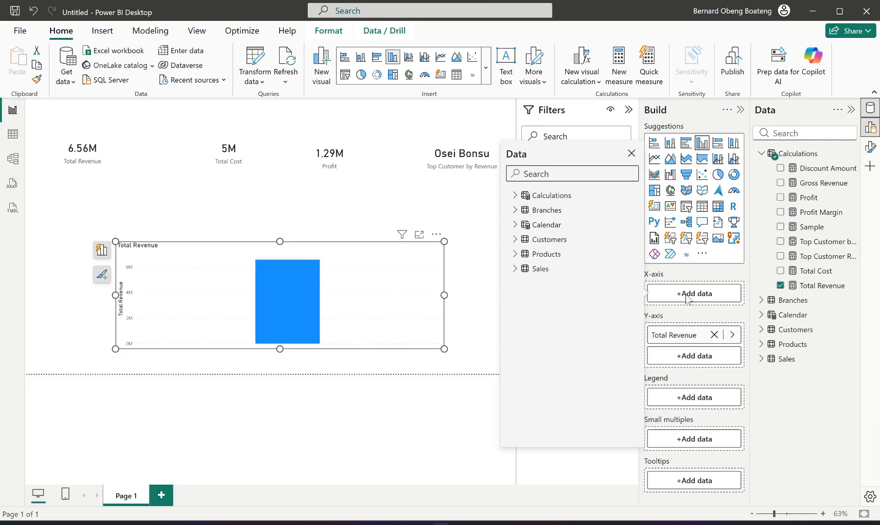
pyautogui.click(514, 229)
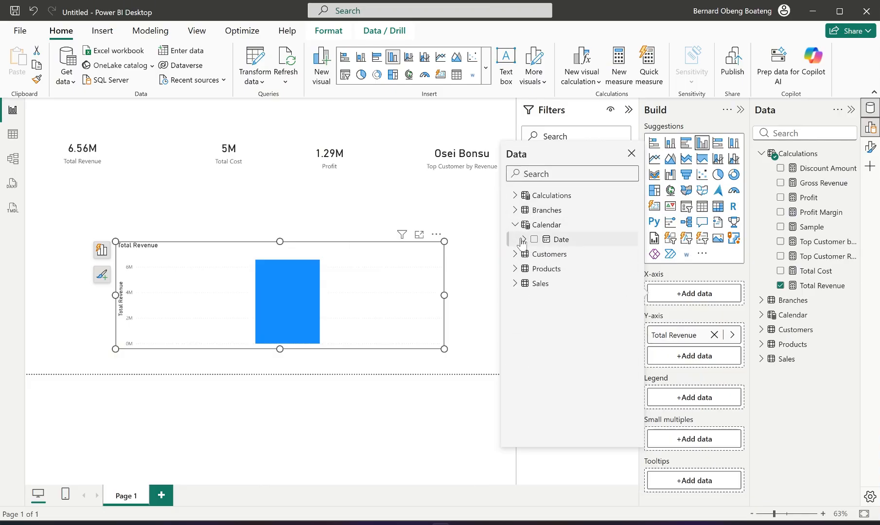
pyautogui.click(524, 239)
pyautogui.click(552, 298)
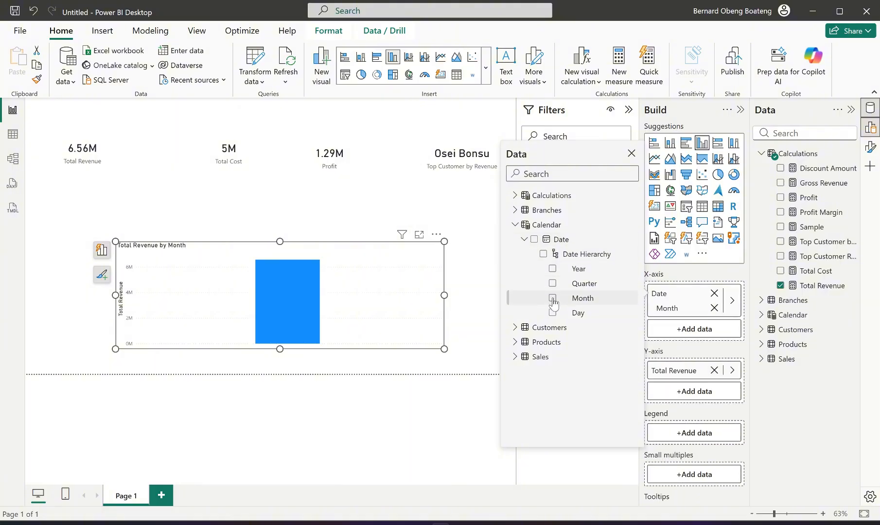
# Stretch the Total Revenue by Month chart on both sides so it spans the full page width, and deselect it
pyautogui.click(115, 294)
pyautogui.moveTo(116, 295); pyautogui.dragTo(29, 295)
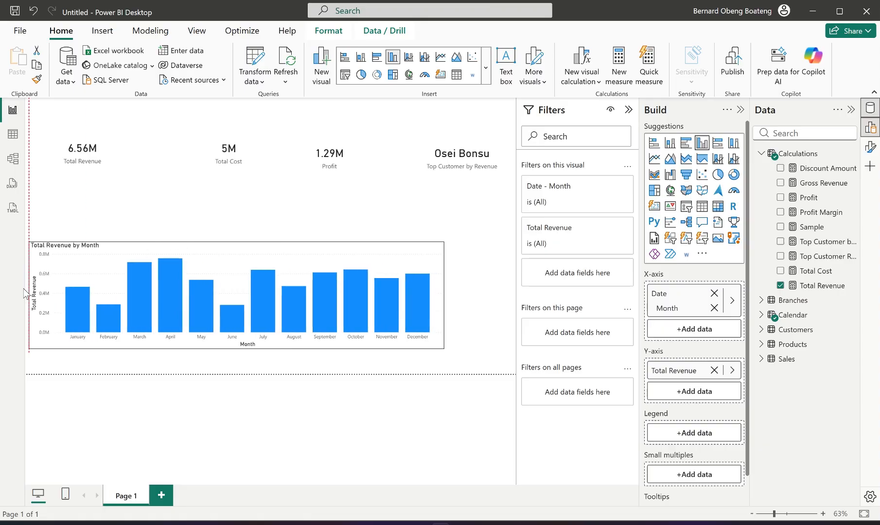
pyautogui.moveTo(444, 295); pyautogui.dragTo(514, 297)
pyautogui.click(322, 210)
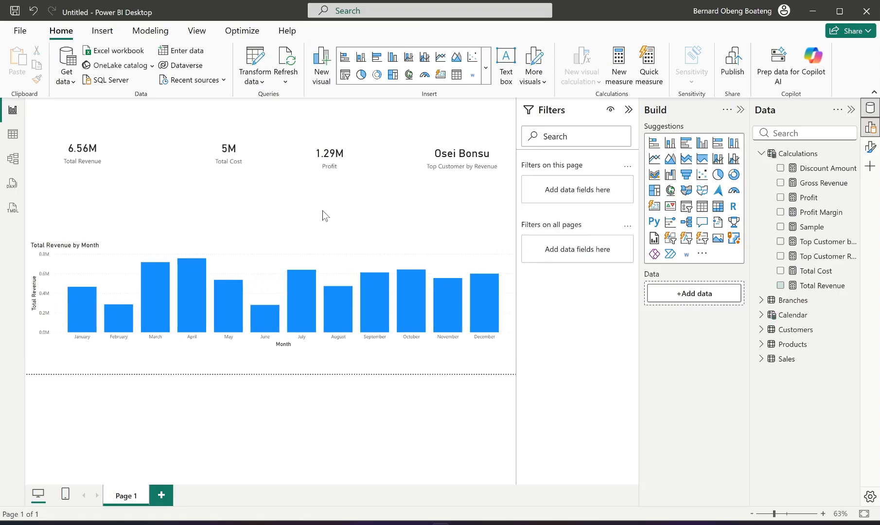
# Check how the cards respond to cross-filtering by the July, May and June columns, and clear the selection
pyautogui.click(308, 288)
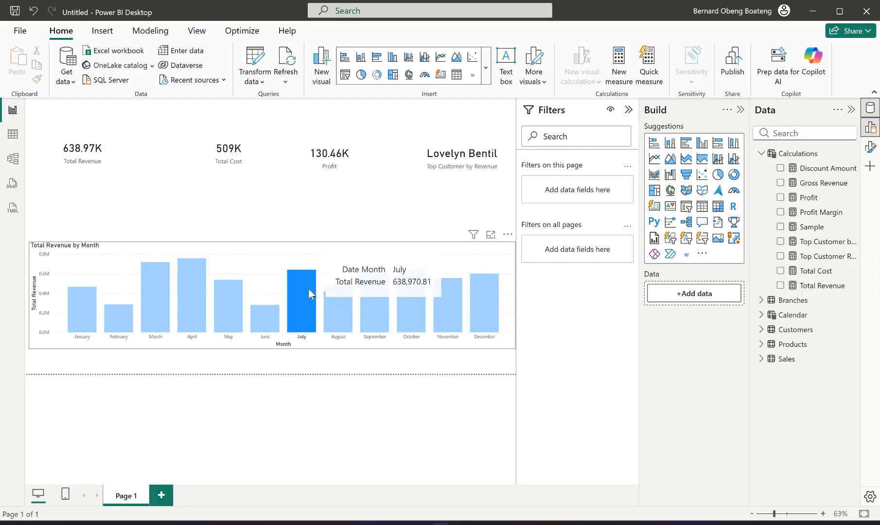
pyautogui.click(308, 288)
pyautogui.click(308, 287)
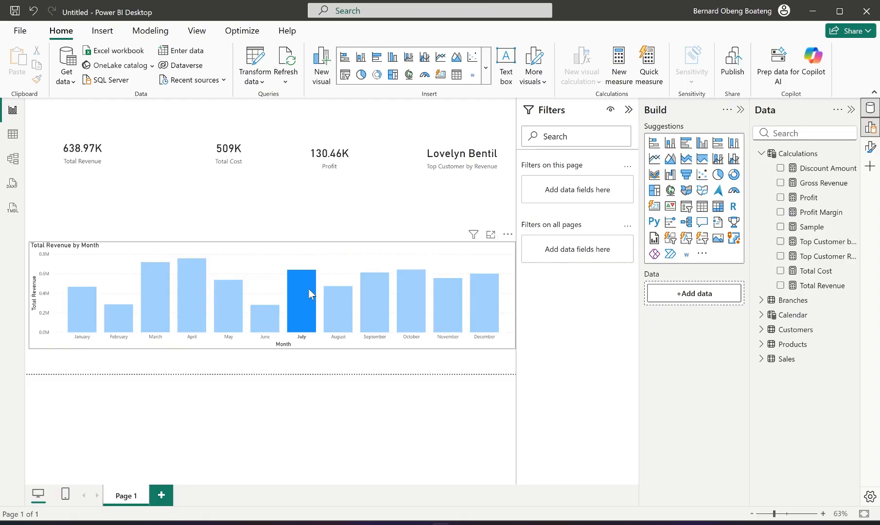
pyautogui.click(308, 288)
pyautogui.click(272, 315)
pyautogui.click(241, 311)
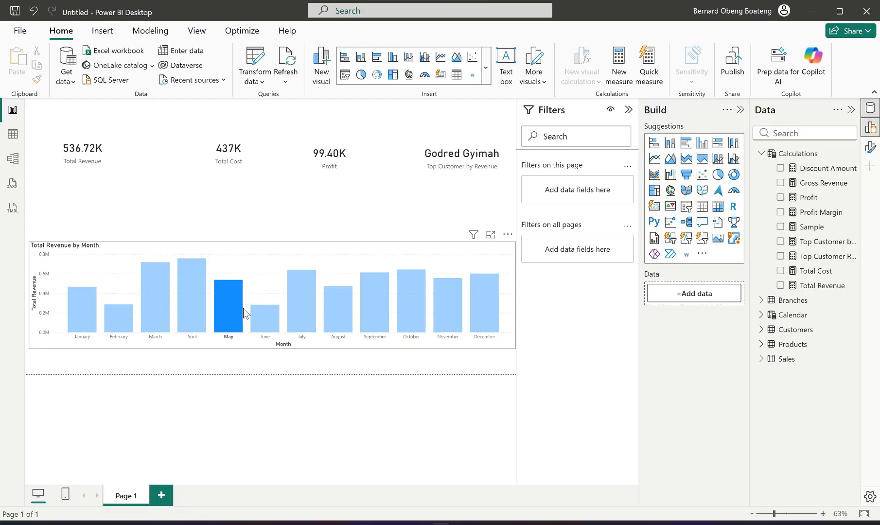
pyautogui.click(268, 311)
pyautogui.click(269, 315)
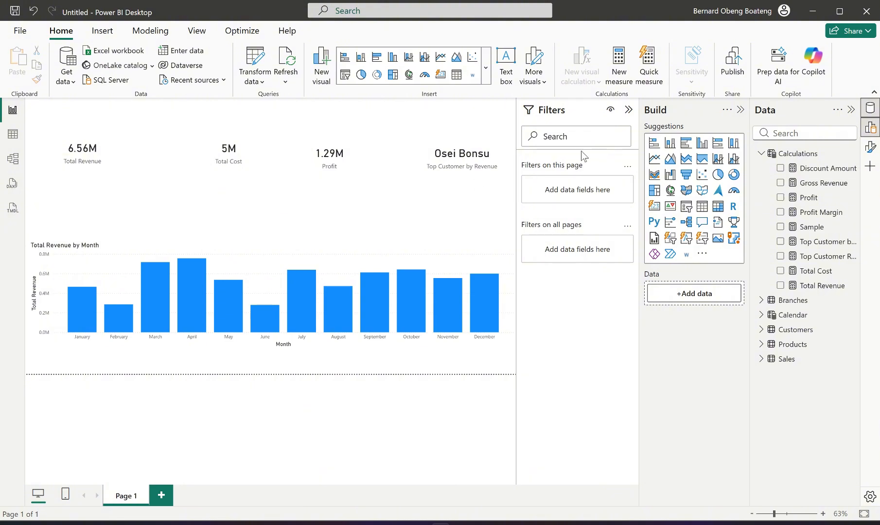
# Collapse the Filters pane to give the report page more room
pyautogui.click(629, 111)
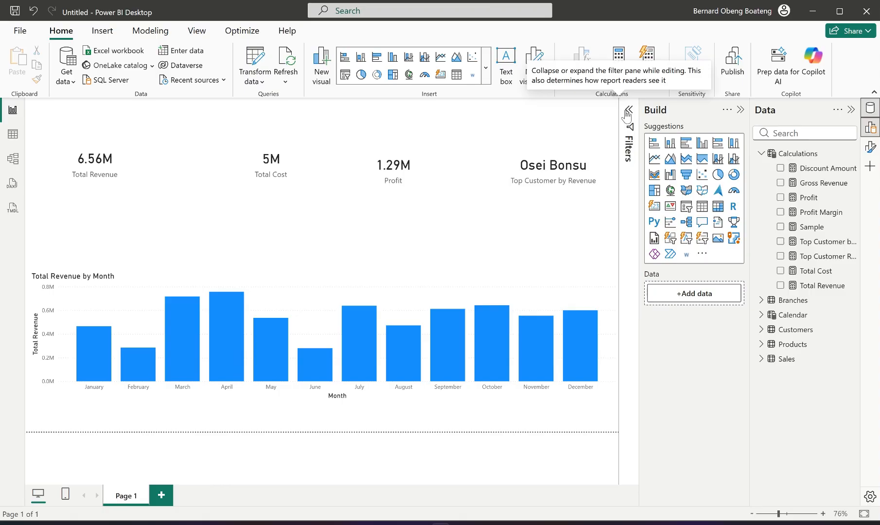